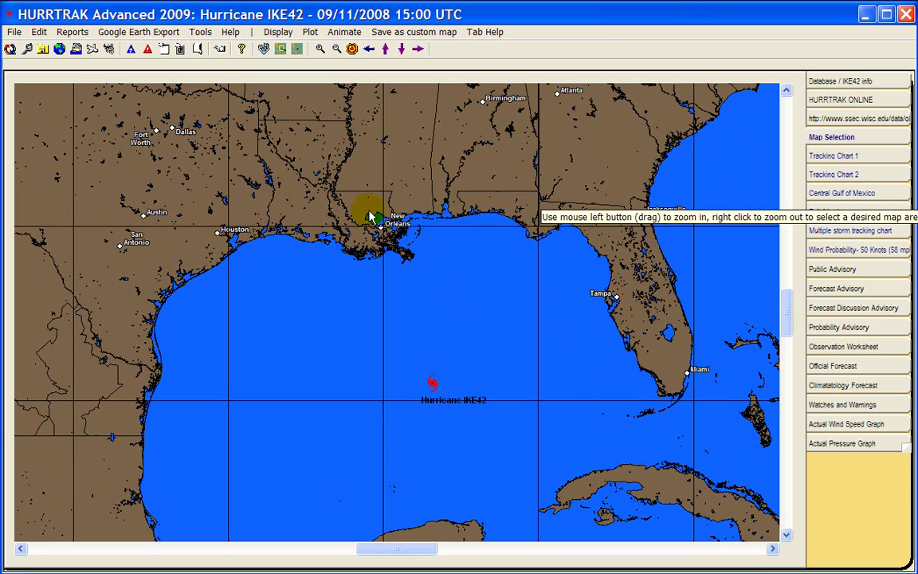
Examine the map of New Orleans down to street level around Elysian Fields Ave.
{"action": "left_click_drag", "start_coordinate": [428, 255], "coordinate": [487, 290]}
{"action": "left_click_drag", "start_coordinate": [103, 130], "coordinate": [310, 275]}
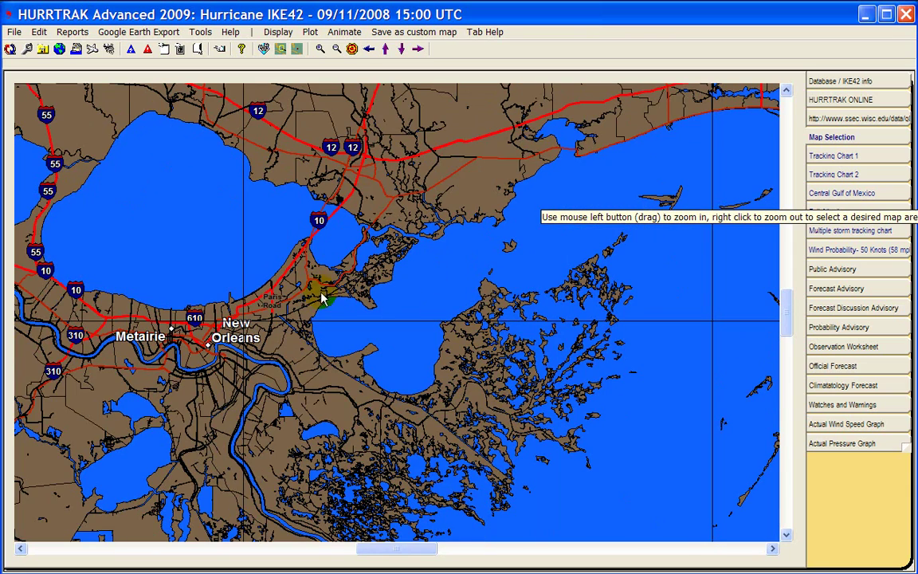
{"action": "left_click", "coordinate": [167, 267]}
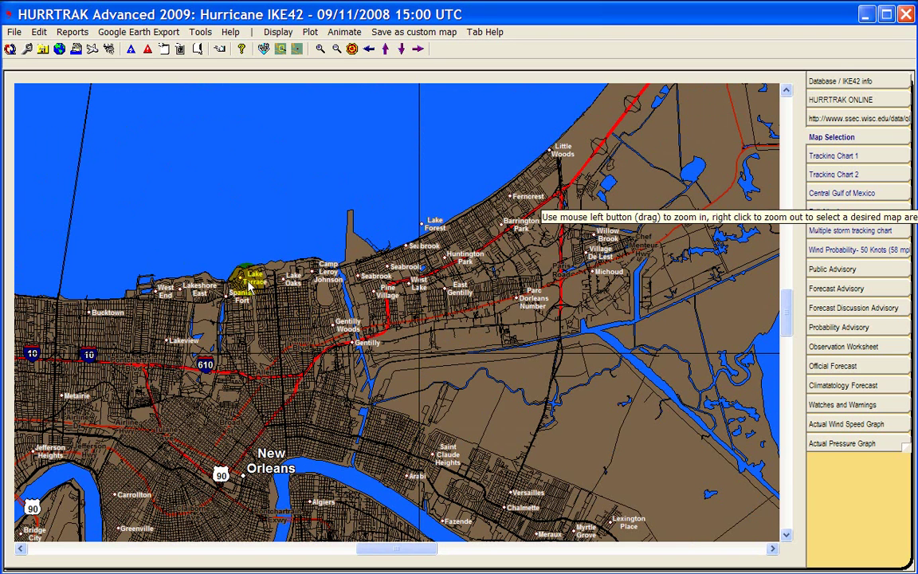
{"action": "left_click_drag", "start_coordinate": [252, 289], "coordinate": [309, 325]}
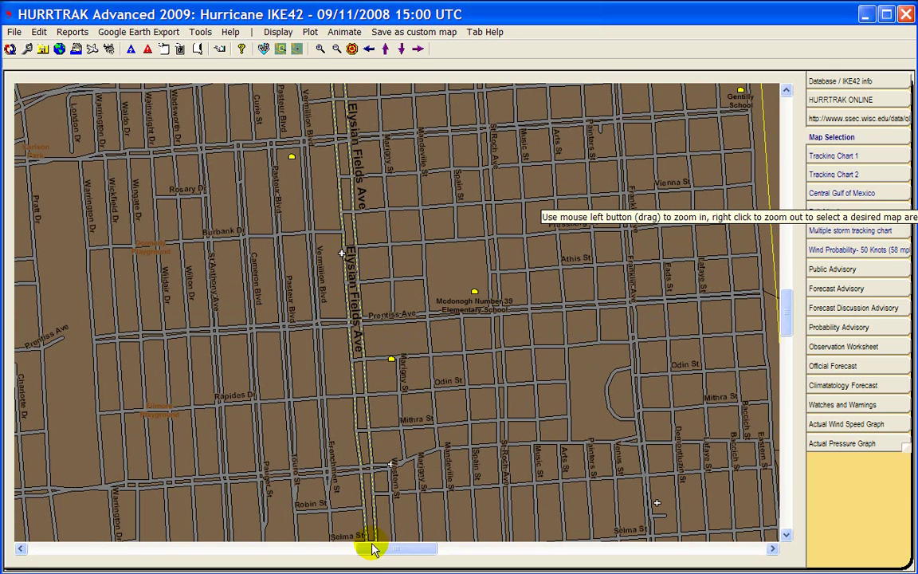
Return to the country view and create a Hurricane IKE42 tracking chart covering the northern Gulf of Mexico.
{"action": "right_click", "coordinate": [439, 249]}
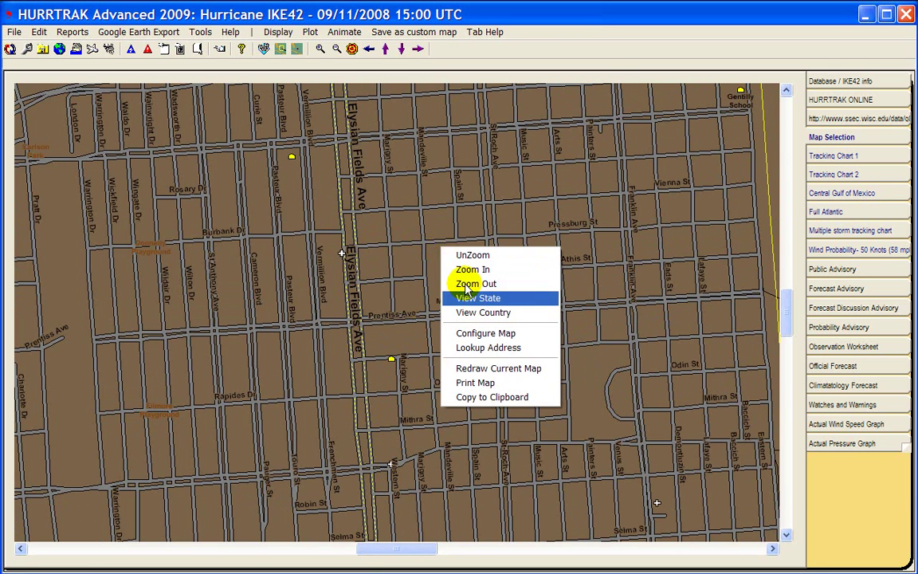
{"action": "left_click", "coordinate": [478, 313]}
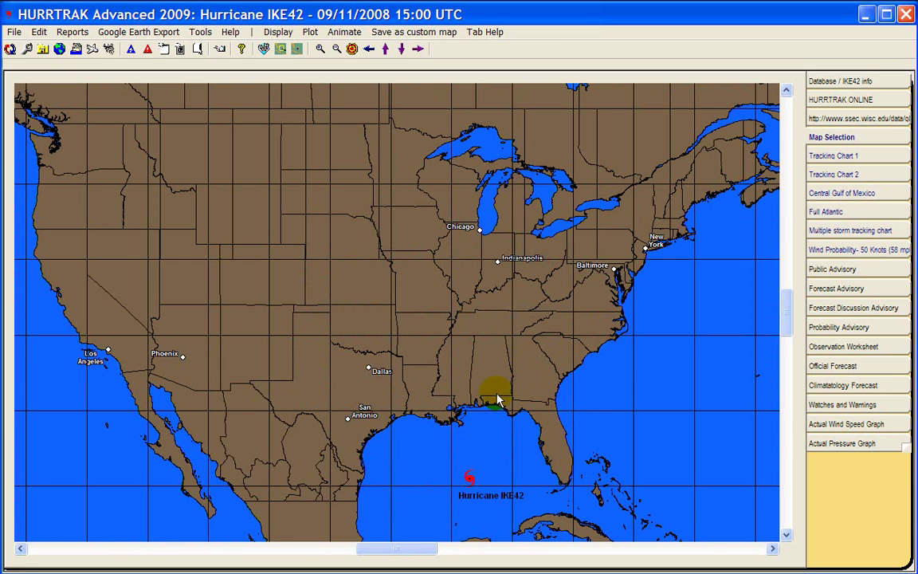
{"action": "left_click_drag", "start_coordinate": [347, 389], "coordinate": [528, 530]}
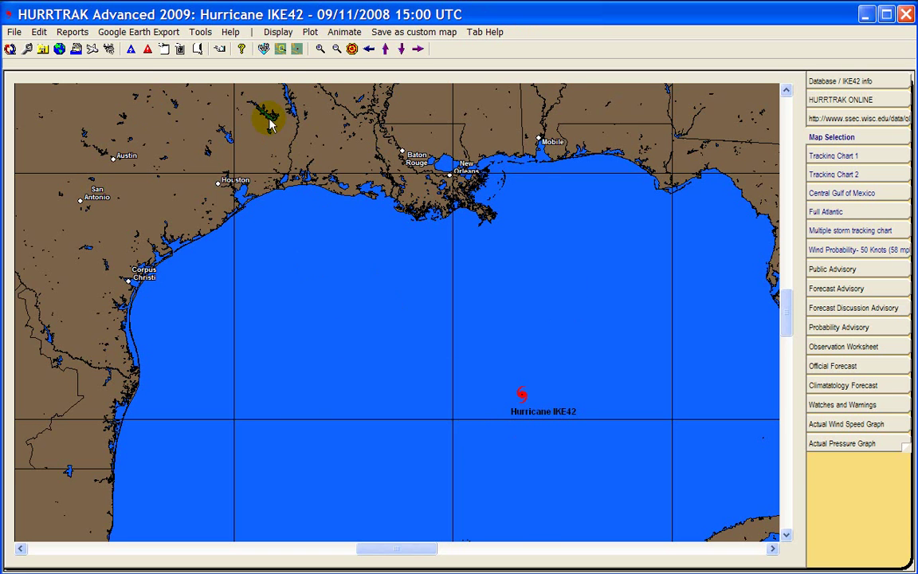
{"action": "left_click", "coordinate": [263, 49]}
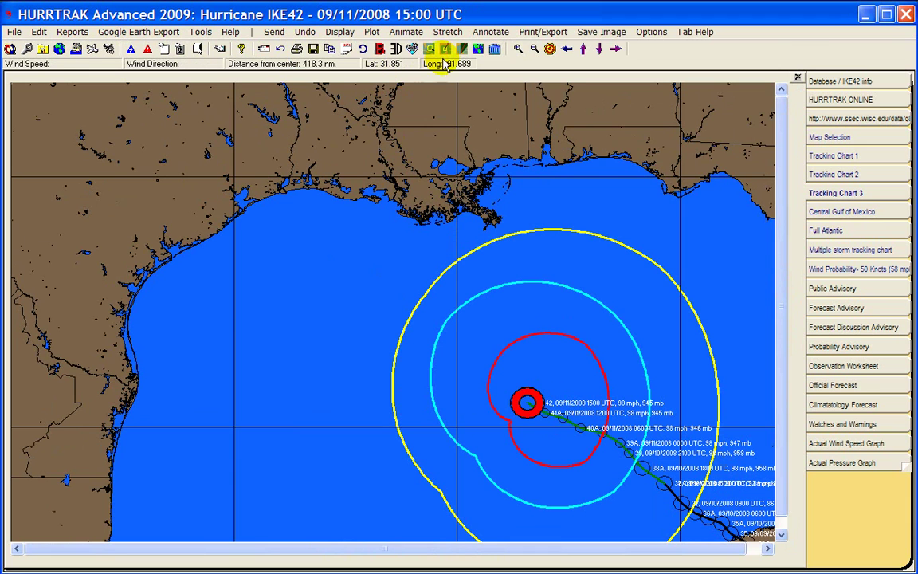
Overlay the watch and warning areas and the forecast track with its error cone on the tracking chart.
{"action": "left_click", "coordinate": [379, 49]}
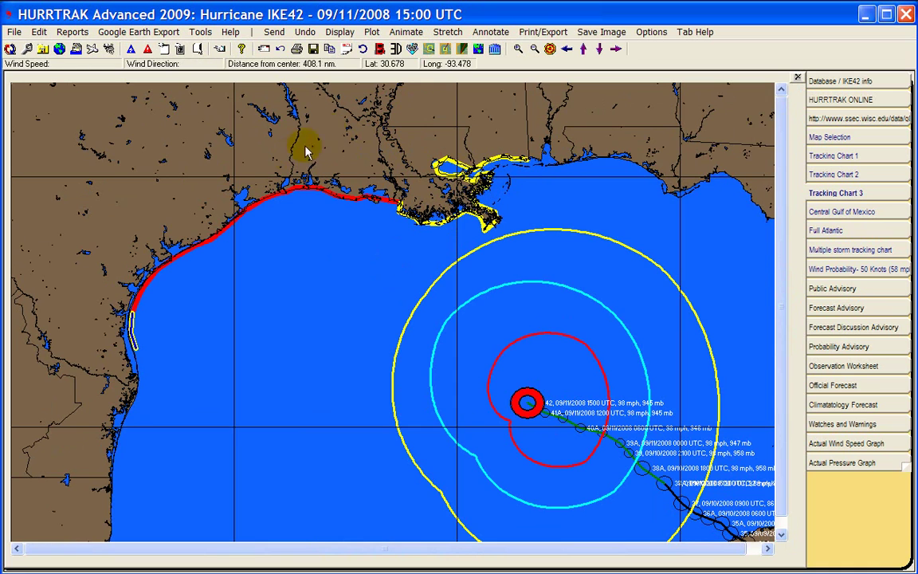
{"action": "left_click", "coordinate": [446, 49]}
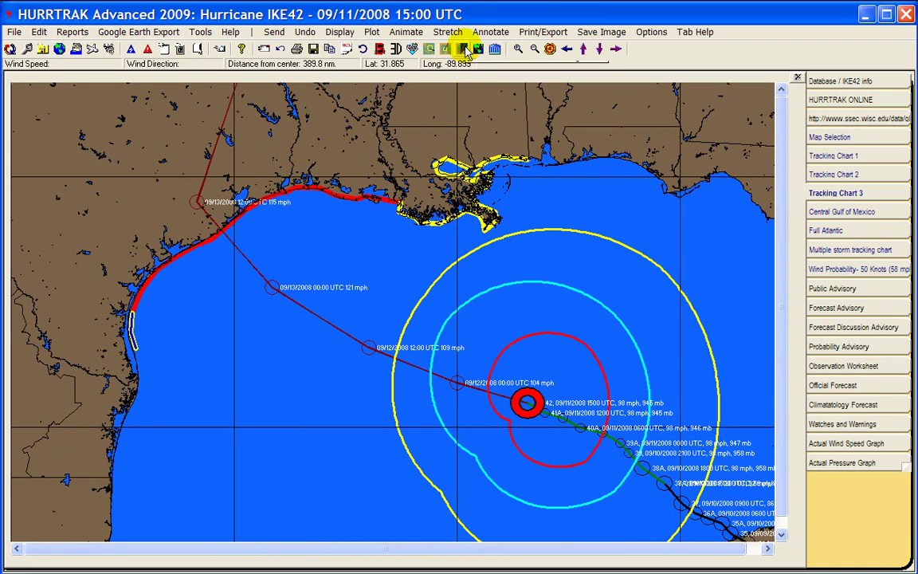
{"action": "left_click", "coordinate": [466, 49]}
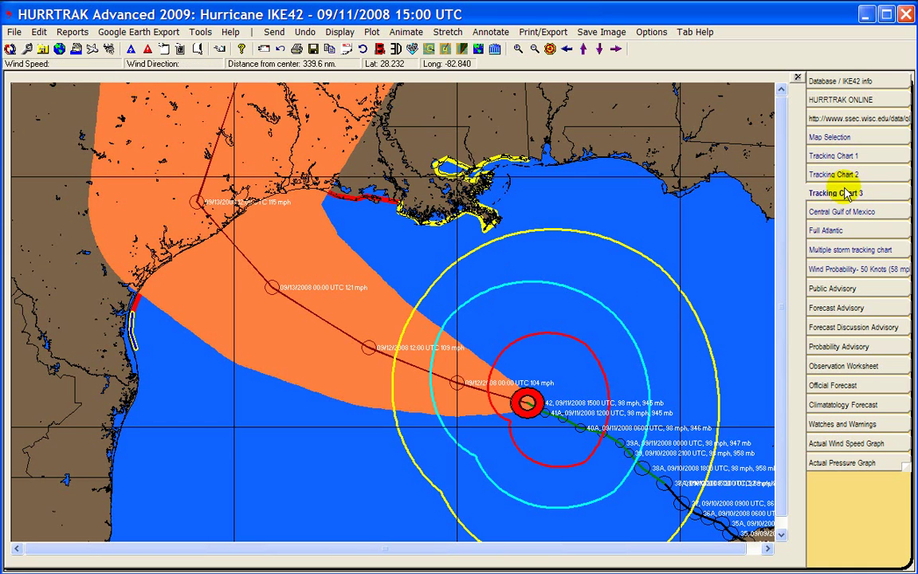
Open the Full Atlantic chart and plot the forecast error cone on it, and return to Tracking Chart 3.
{"action": "left_click", "coordinate": [829, 230]}
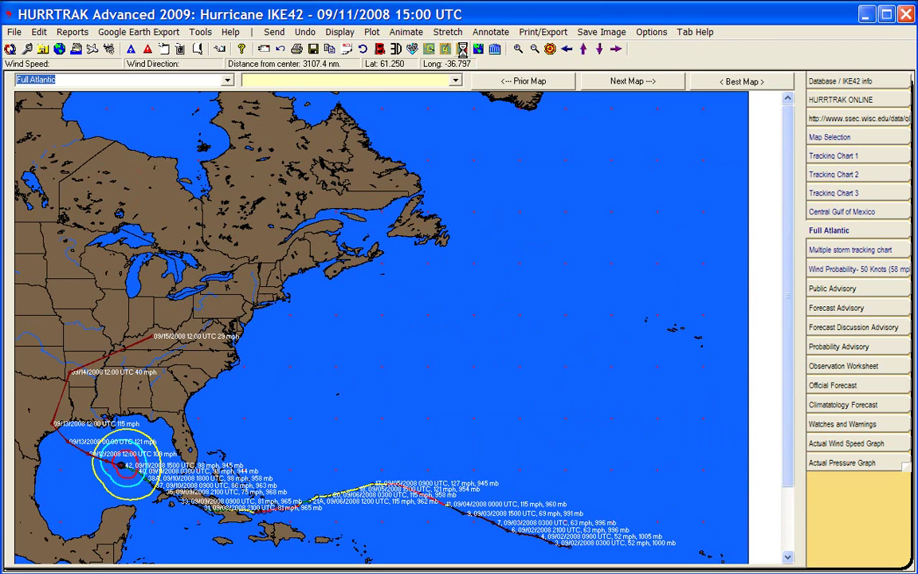
{"action": "left_click", "coordinate": [428, 48]}
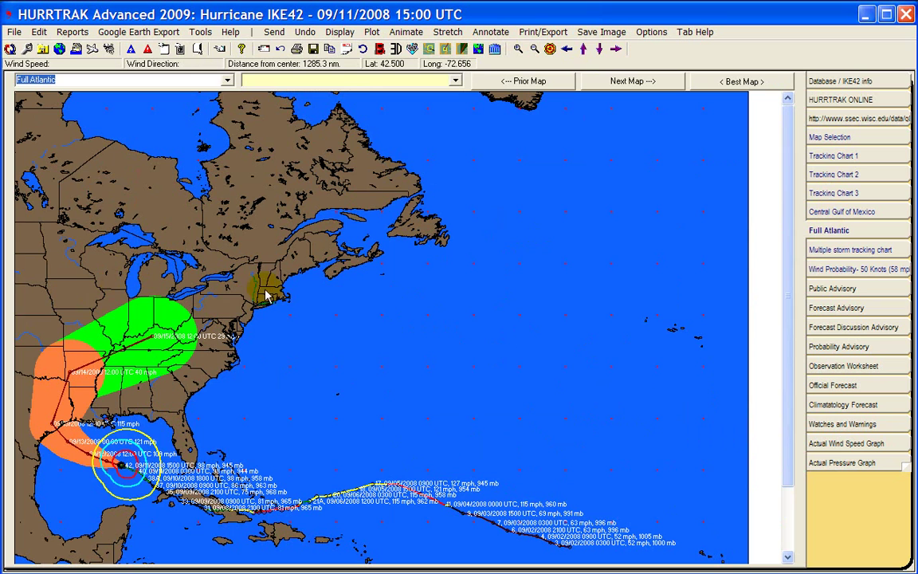
{"action": "left_click_drag", "start_coordinate": [259, 278], "coordinate": [13, 518]}
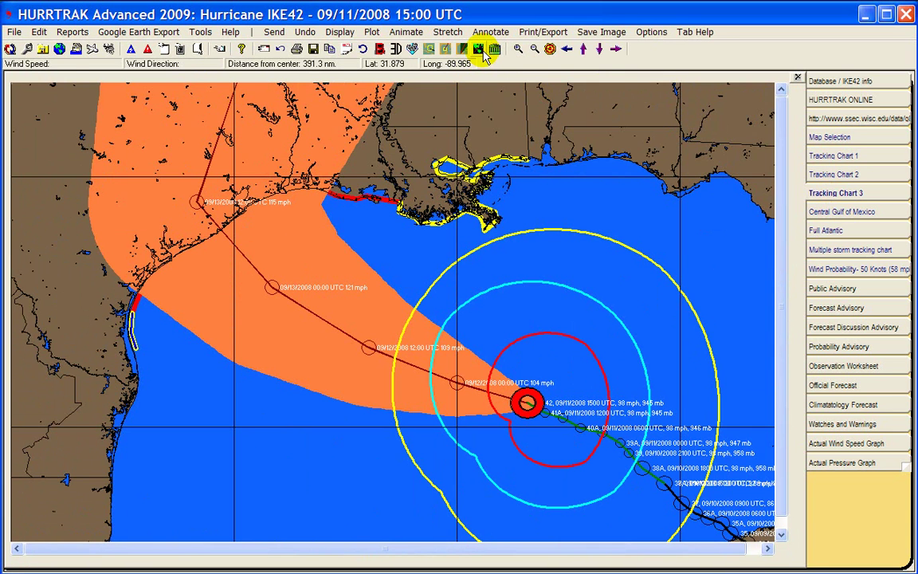
Plot all model forecasts and the wind field arrows around the storm on Tracking Chart 3.
{"action": "left_click", "coordinate": [478, 49]}
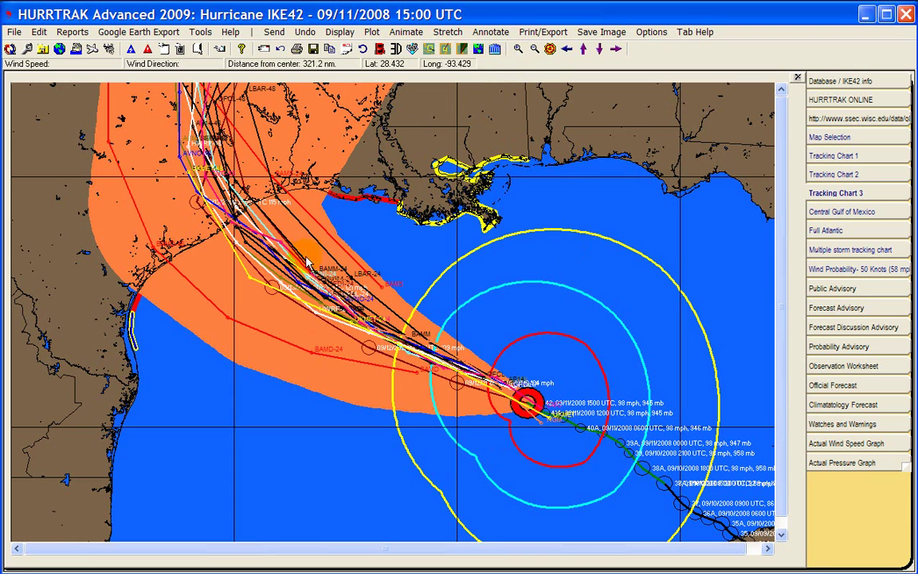
{"action": "left_click", "coordinate": [363, 50]}
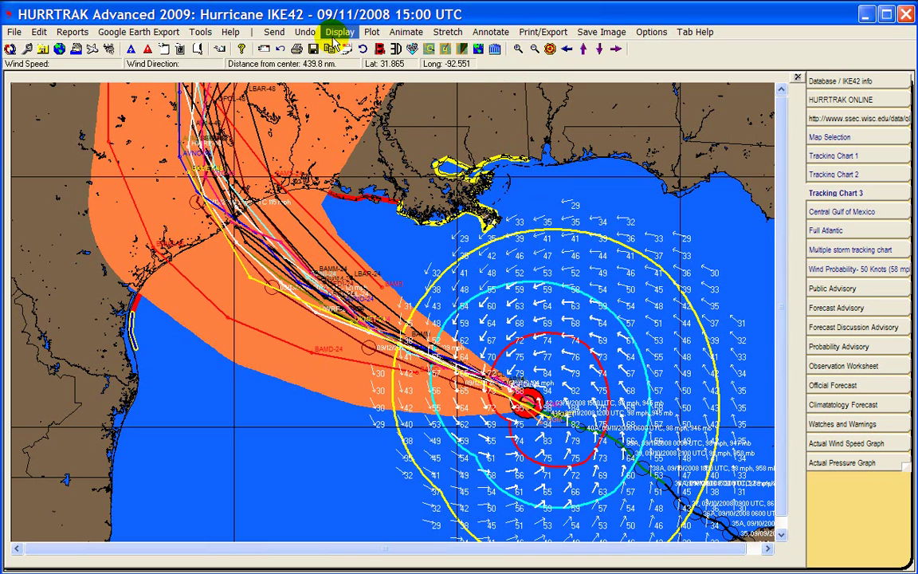
Display the storm's wind pattern, overlaid with the wind field arrows, forecast track and all model forecasts.
{"action": "left_click", "coordinate": [333, 35]}
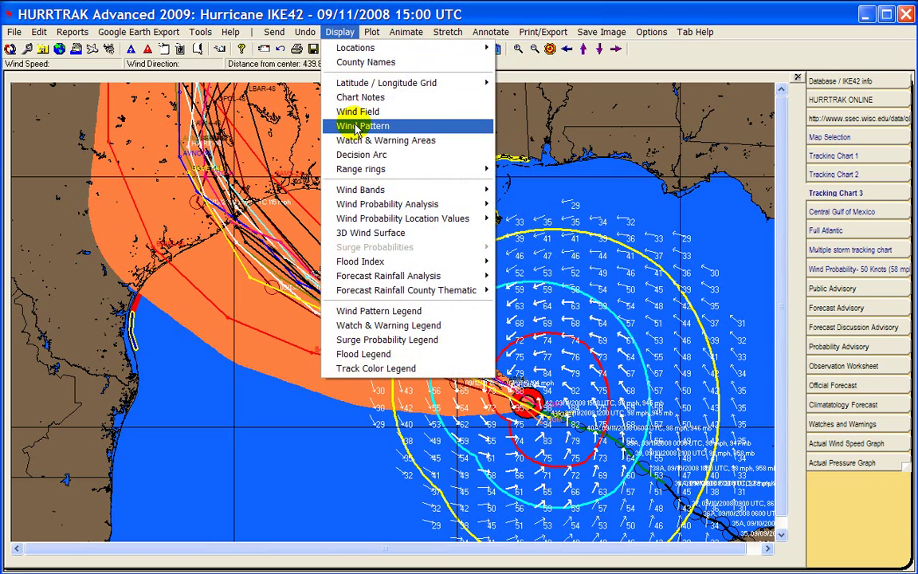
{"action": "left_click", "coordinate": [356, 128]}
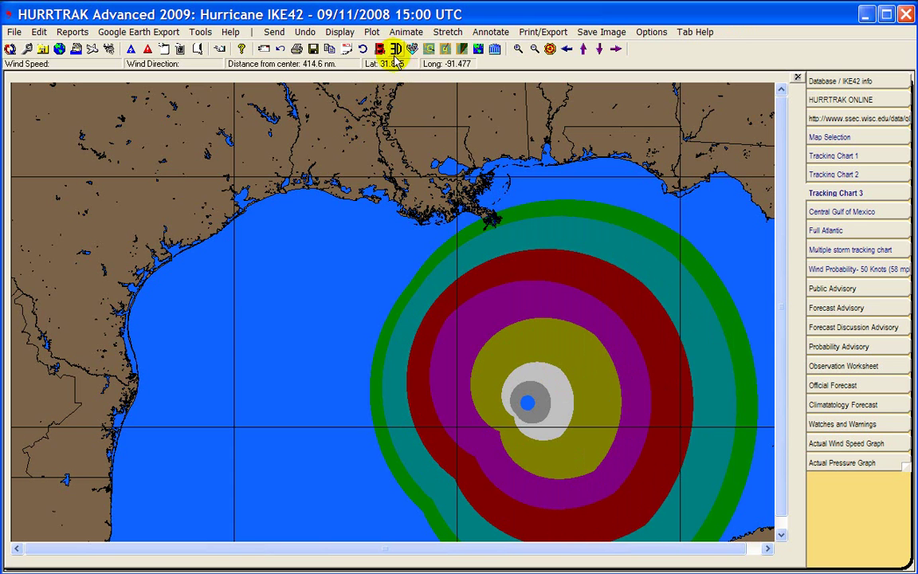
{"action": "left_click", "coordinate": [328, 46]}
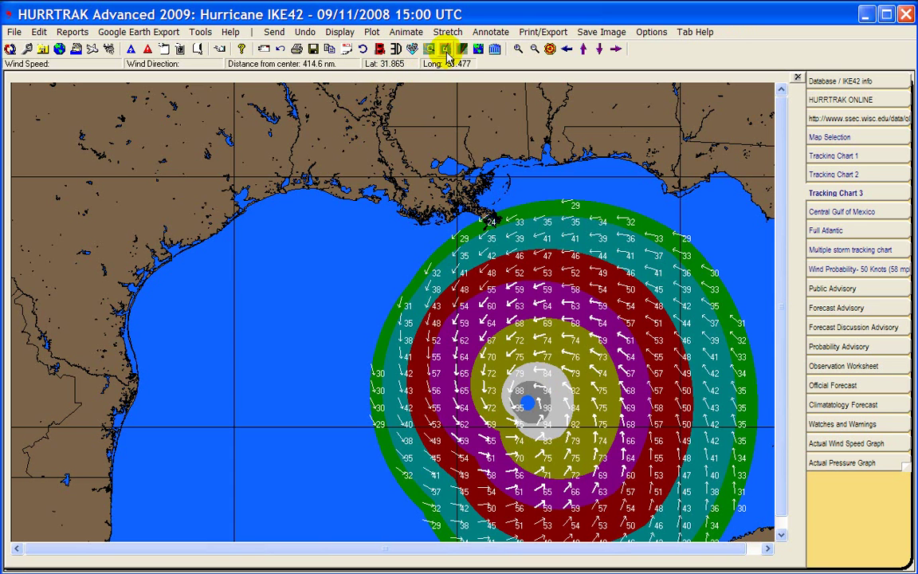
{"action": "left_click", "coordinate": [446, 49]}
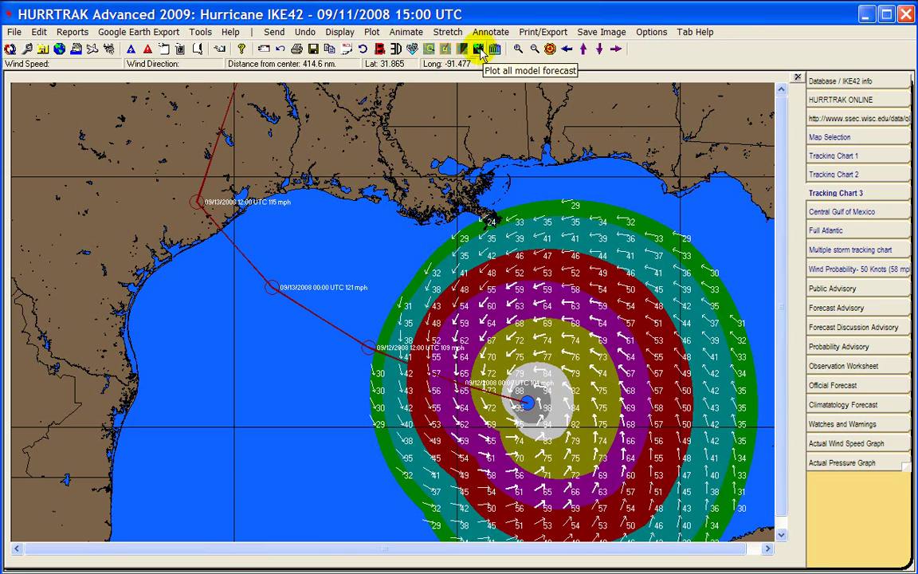
{"action": "left_click", "coordinate": [478, 49]}
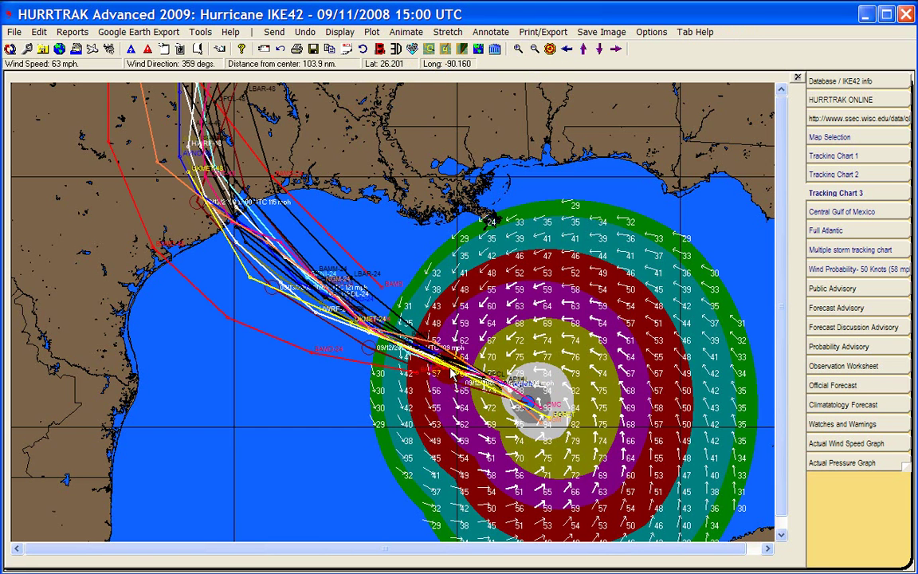
Display the names of the ASOS locations on the chart and undo that overlay.
{"action": "left_click", "coordinate": [336, 34]}
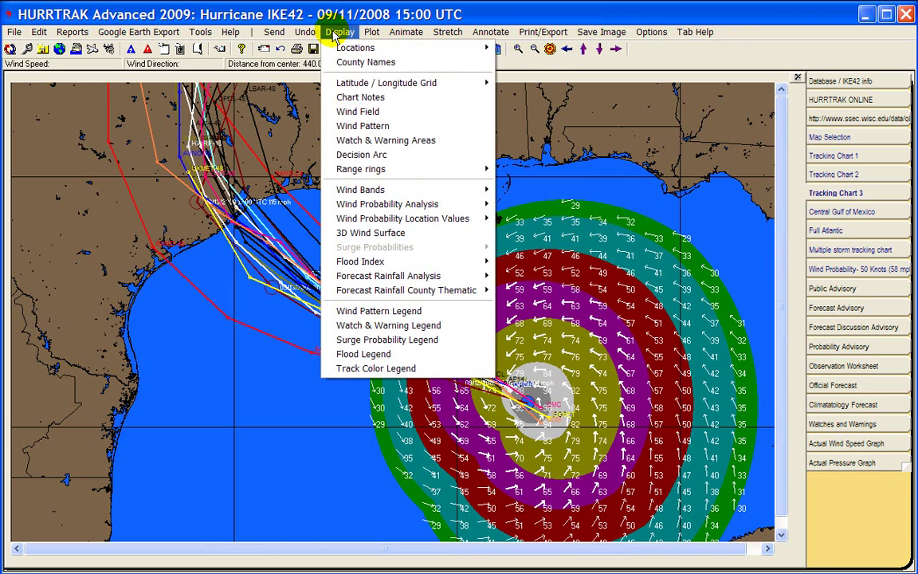
{"action": "mouse_move", "coordinate": [341, 51]}
{"action": "mouse_move", "coordinate": [521, 48]}
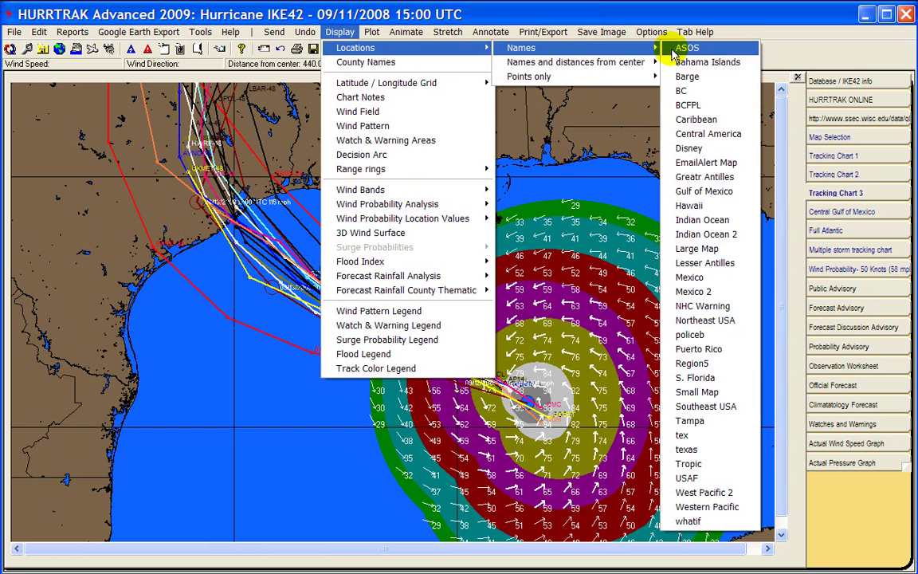
{"action": "left_click", "coordinate": [609, 50]}
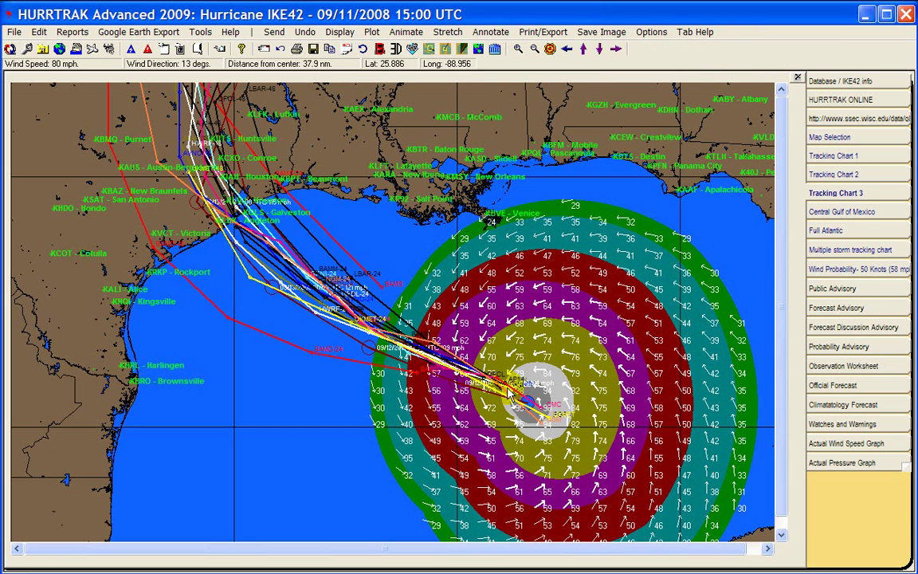
{"action": "left_click", "coordinate": [305, 32]}
{"action": "left_click", "coordinate": [315, 48]}
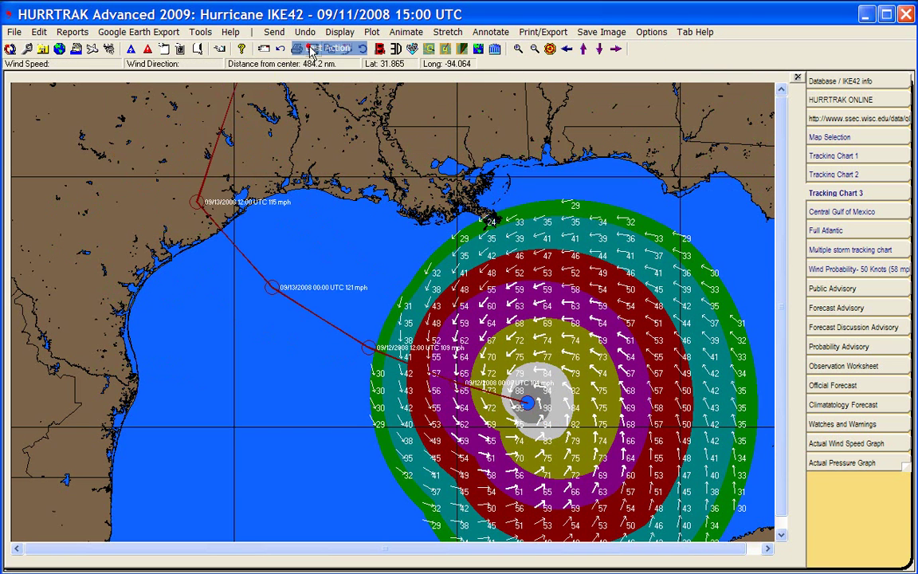
Display the names of the Small Map locations on the chart.
{"action": "left_click", "coordinate": [341, 32]}
{"action": "mouse_move", "coordinate": [420, 47]}
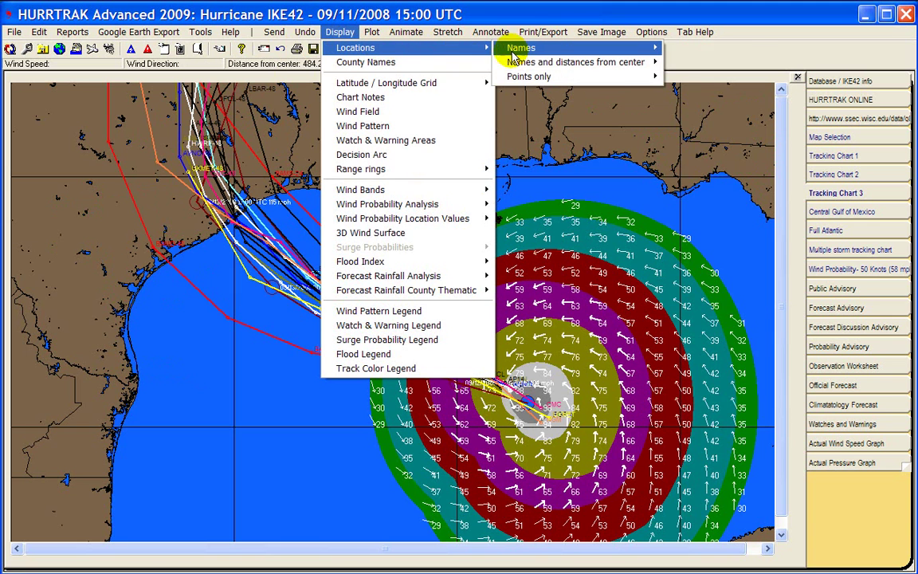
{"action": "mouse_move", "coordinate": [542, 49]}
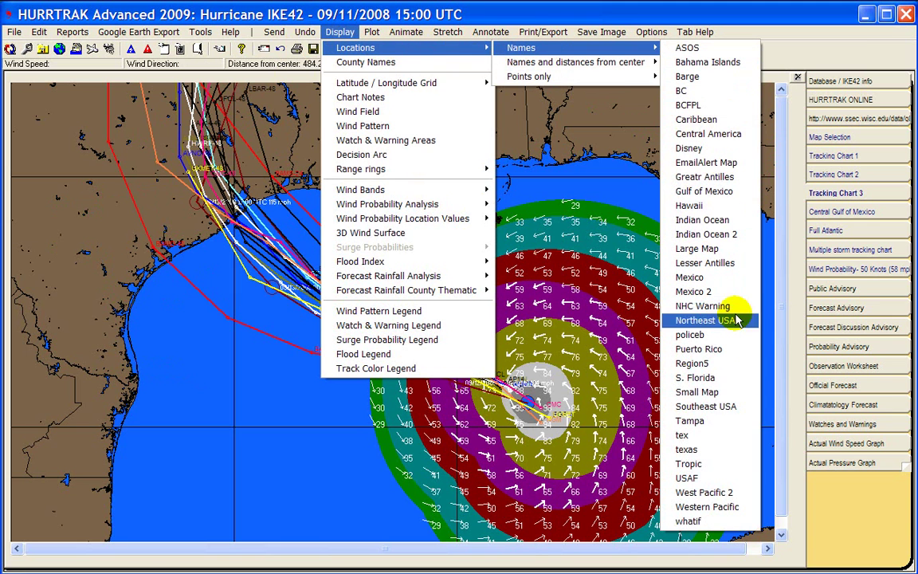
{"action": "left_click", "coordinate": [701, 392]}
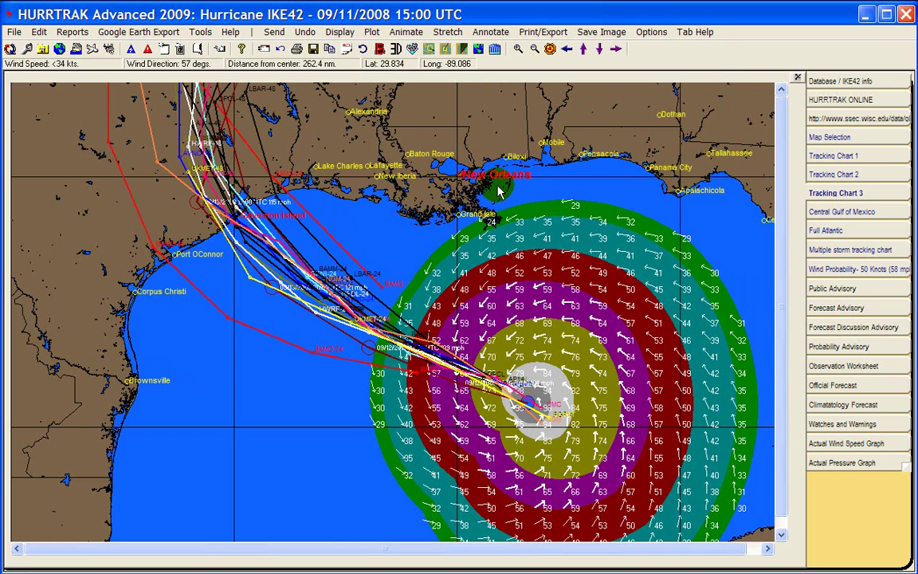
Add a 1 degree latitude/longitude grid to the chart and undo it.
{"action": "left_click", "coordinate": [339, 32]}
{"action": "mouse_move", "coordinate": [374, 94]}
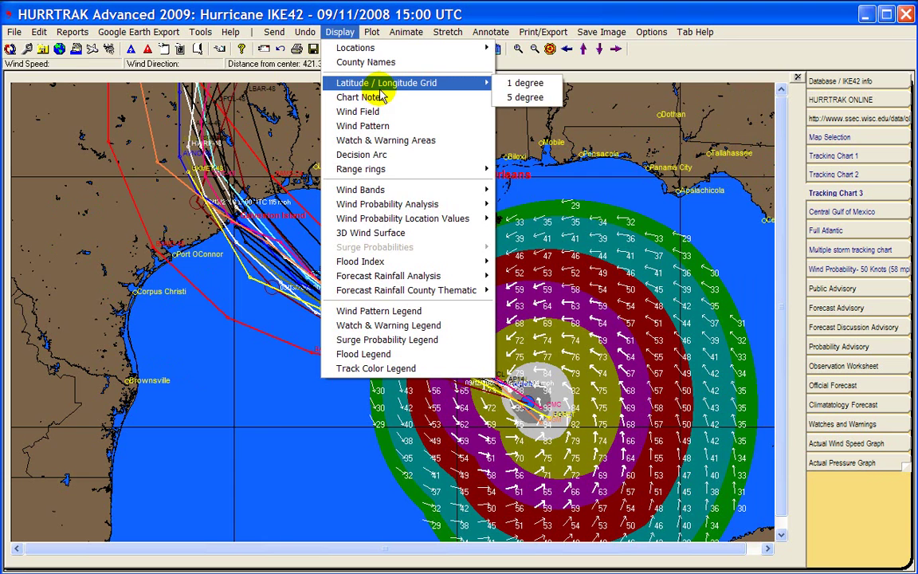
{"action": "left_click", "coordinate": [510, 83]}
{"action": "left_click", "coordinate": [304, 32]}
{"action": "left_click", "coordinate": [314, 50]}
Display range rings centred near Houston on the chart and undo them.
{"action": "left_click", "coordinate": [340, 32]}
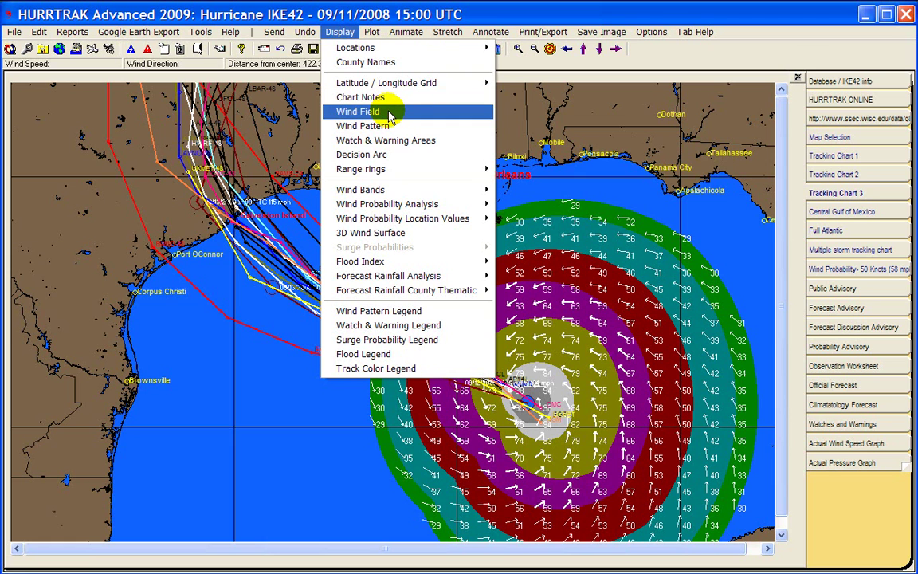
{"action": "mouse_move", "coordinate": [392, 191]}
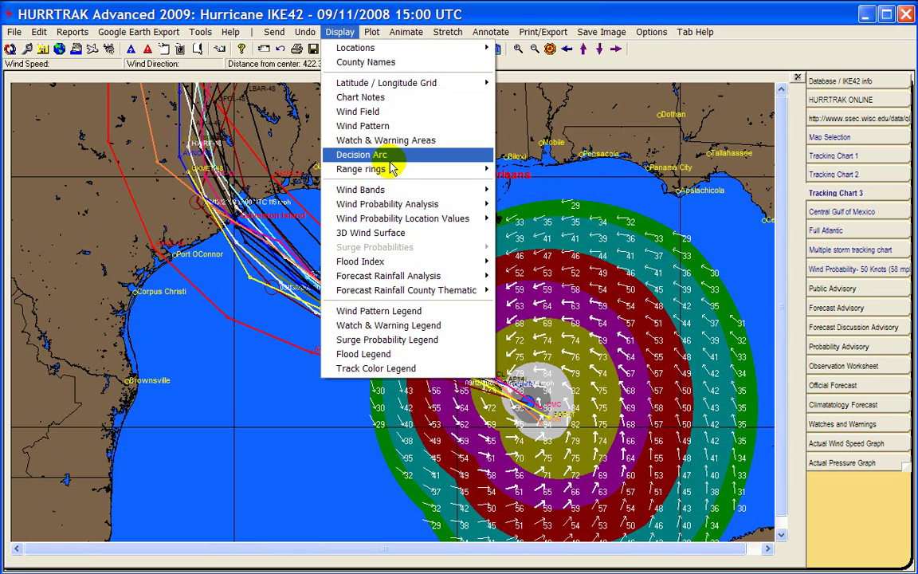
{"action": "mouse_move", "coordinate": [391, 172]}
{"action": "left_click", "coordinate": [514, 169]}
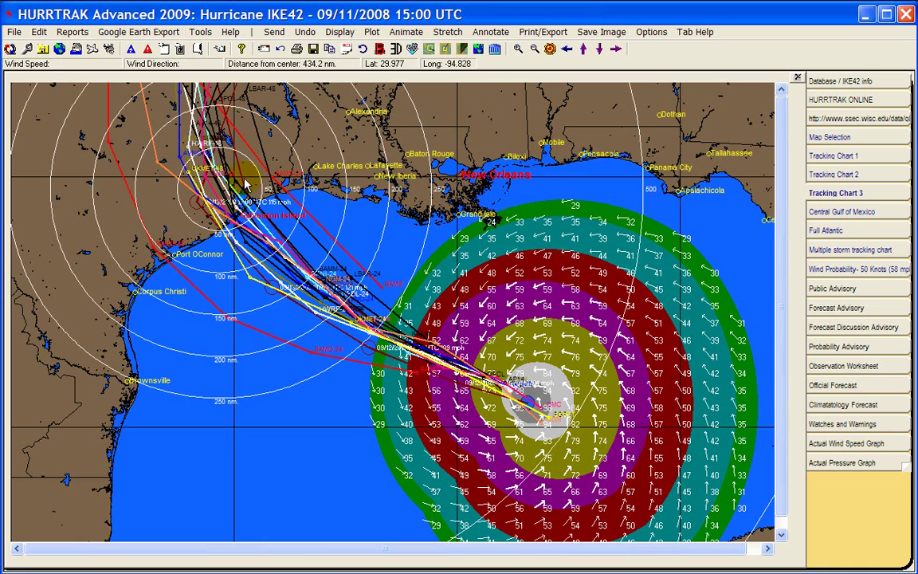
{"action": "left_click", "coordinate": [307, 32]}
{"action": "left_click", "coordinate": [316, 49]}
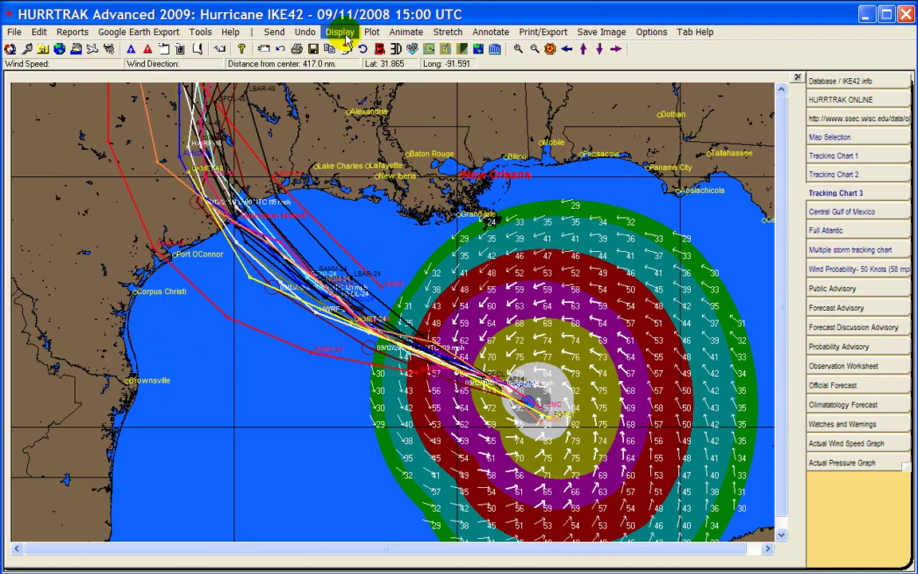
Display the forecast wind bands for the storm.
{"action": "left_click", "coordinate": [340, 32]}
{"action": "mouse_move", "coordinate": [408, 191]}
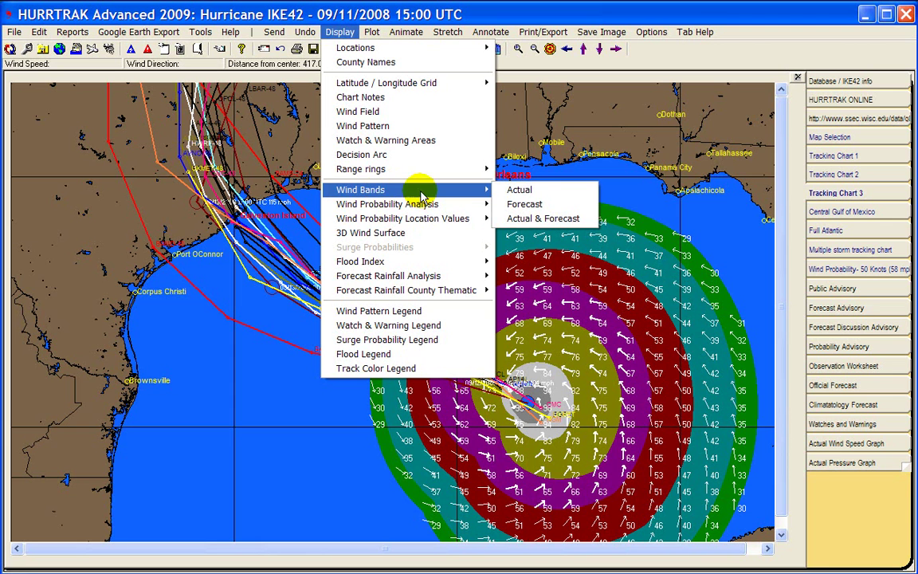
{"action": "left_click", "coordinate": [525, 205]}
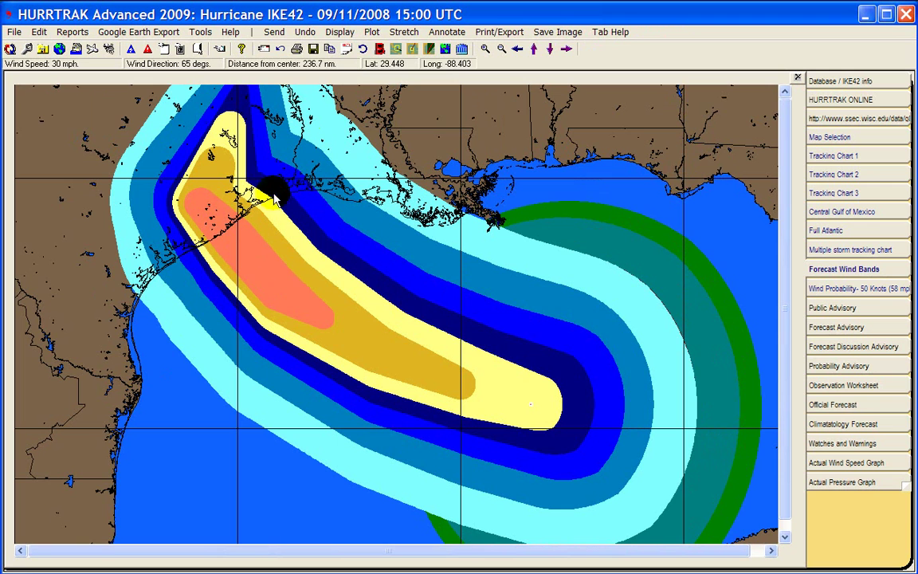
Place the wind band legend on the forecast wind bands map, over the southern Texas and Mexico coast.
{"action": "left_click", "coordinate": [342, 33]}
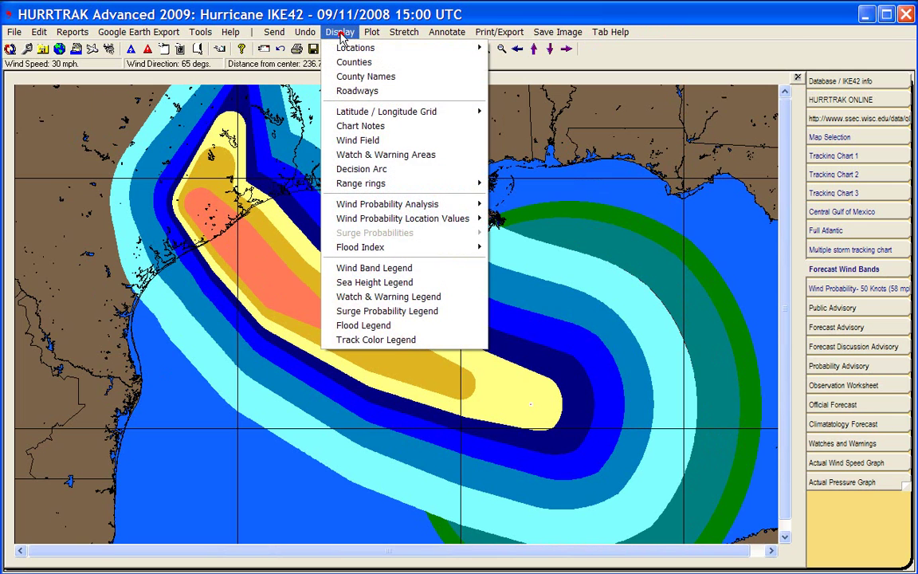
{"action": "left_click", "coordinate": [400, 310]}
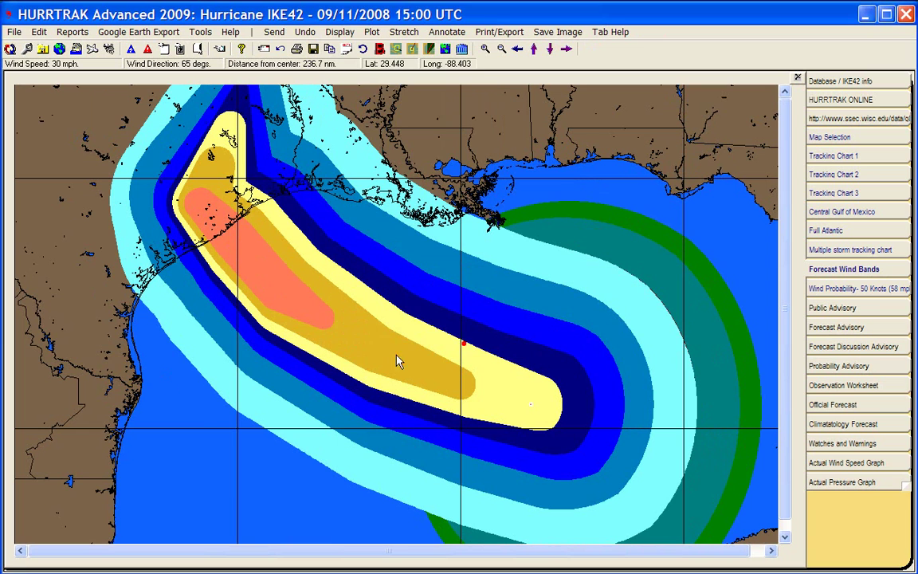
{"action": "left_click", "coordinate": [125, 363]}
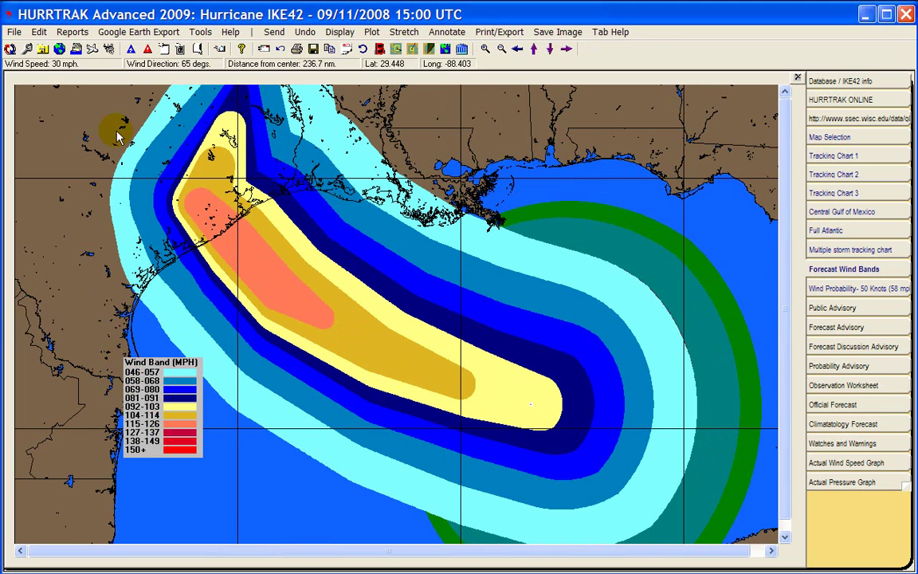
Enlarge the Texas coast on the forecast wind bands map and display location names there.
{"action": "left_click_drag", "start_coordinate": [104, 128], "coordinate": [356, 285]}
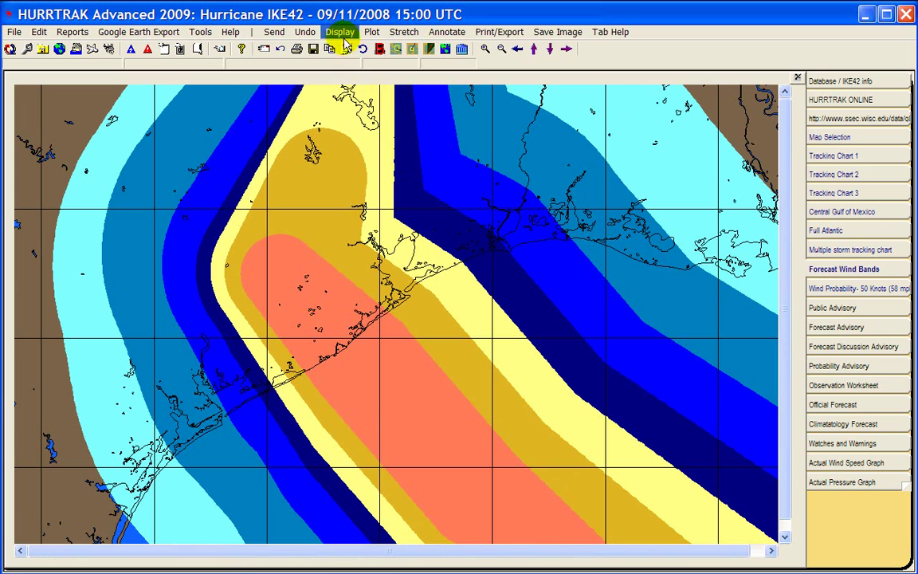
{"action": "left_click", "coordinate": [340, 32]}
{"action": "mouse_move", "coordinate": [354, 48]}
{"action": "mouse_move", "coordinate": [518, 47]}
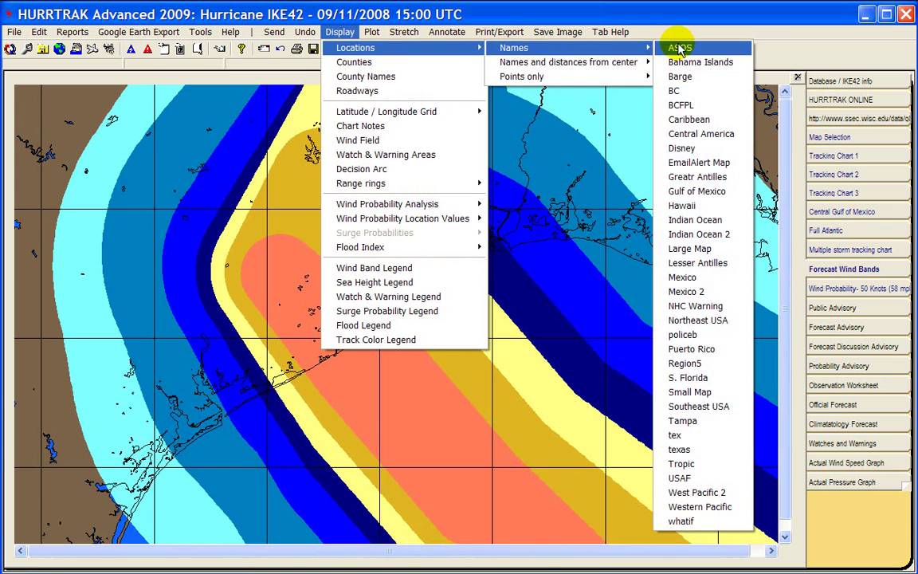
{"action": "left_click", "coordinate": [704, 484]}
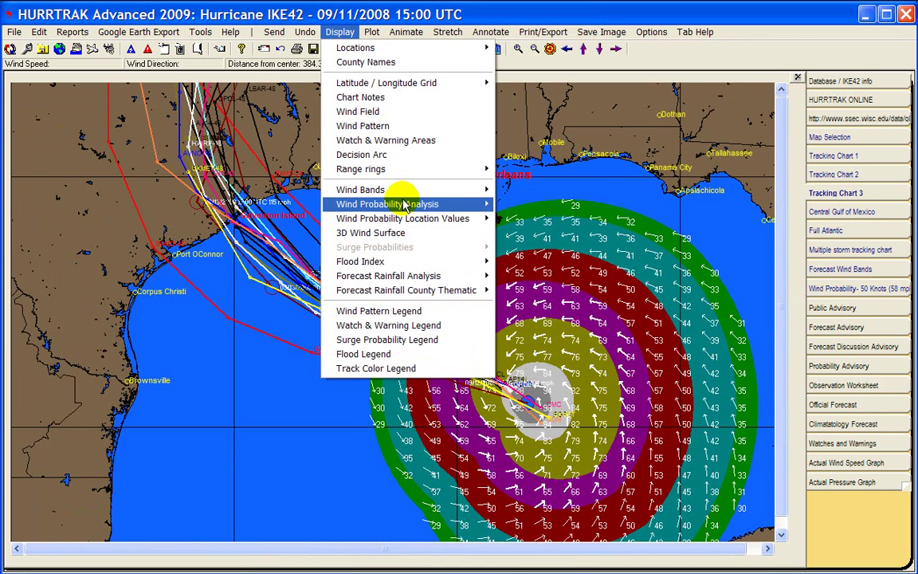
Display the wind probability analysis for the storm from the tracking chart with model tracks and wind field.
{"action": "mouse_move", "coordinate": [406, 208]}
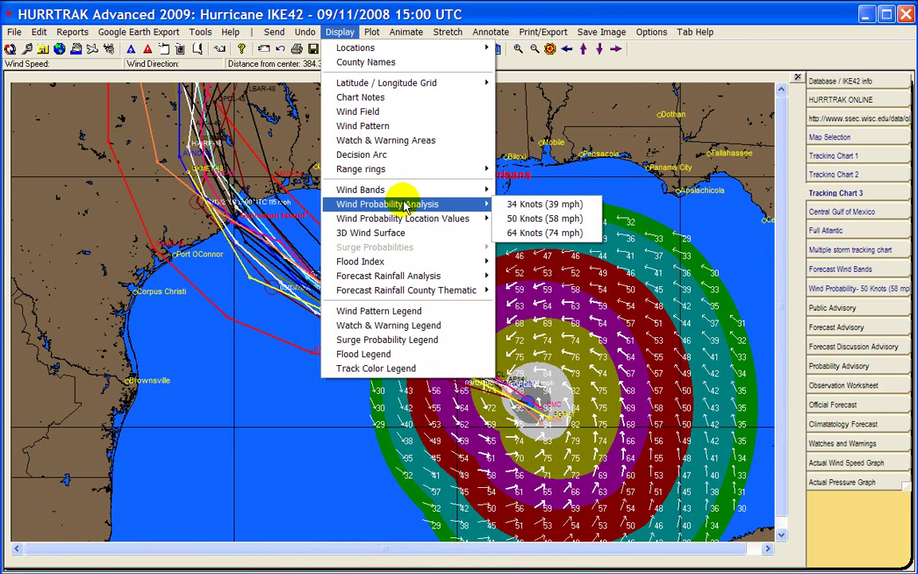
{"action": "left_click", "coordinate": [527, 232]}
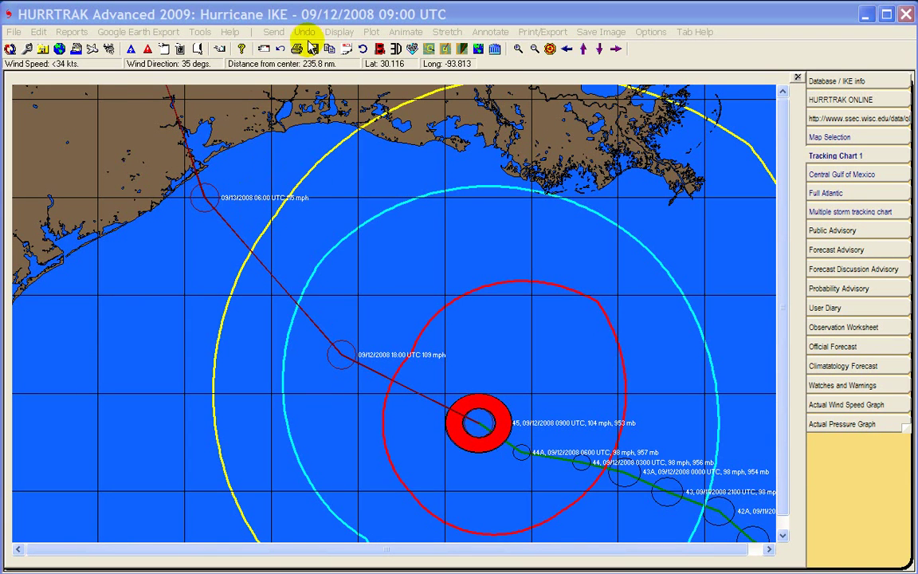
Display the surge probabilities on the Hurricane IKE 09/12/2008 09:00 UTC chart and enlarge the Galveston Bay coastline.
{"action": "left_click", "coordinate": [337, 36]}
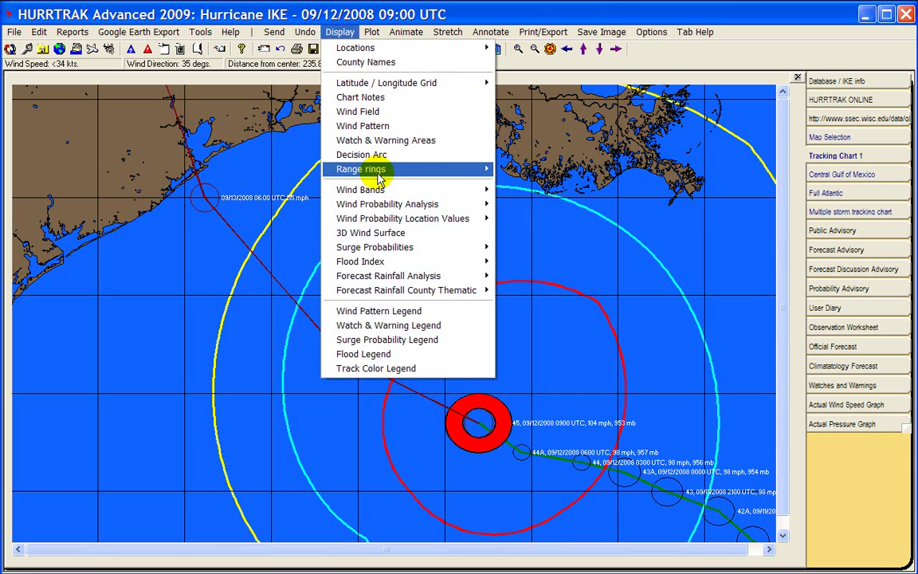
{"action": "mouse_move", "coordinate": [387, 249]}
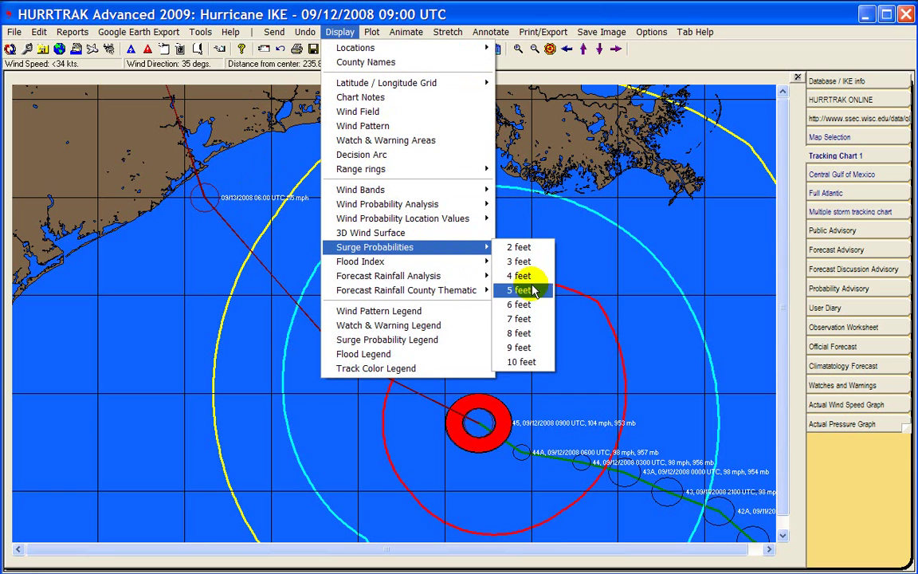
{"action": "left_click", "coordinate": [525, 334]}
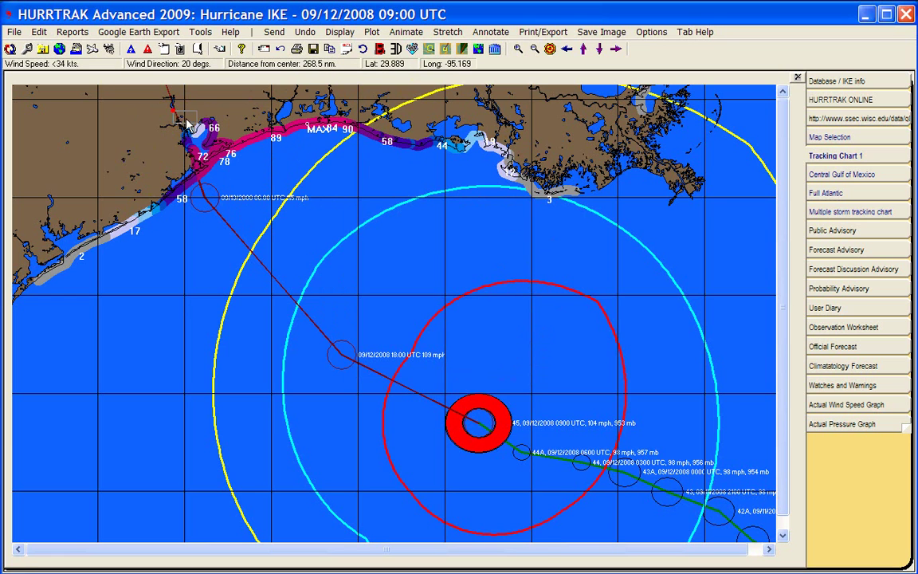
{"action": "left_click", "coordinate": [365, 190]}
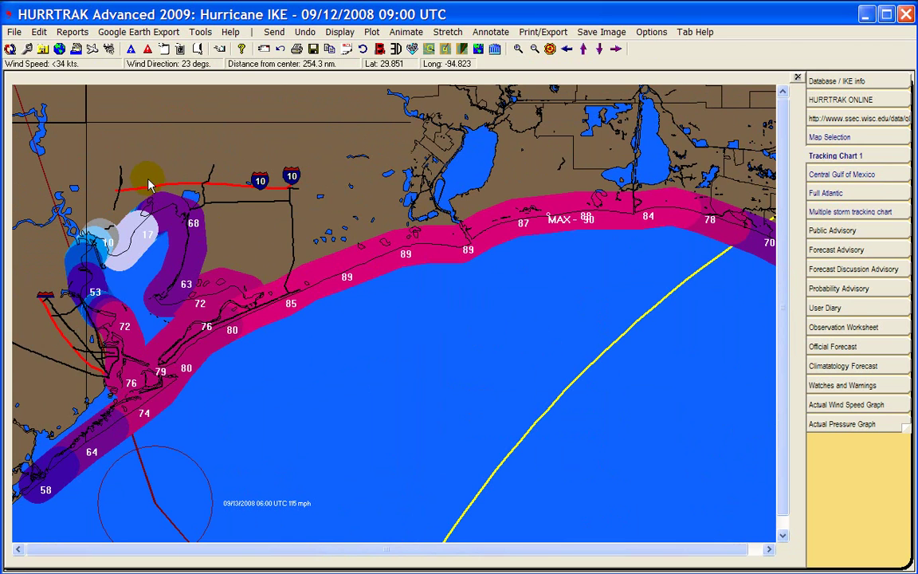
{"action": "left_click_drag", "start_coordinate": [133, 161], "coordinate": [615, 420]}
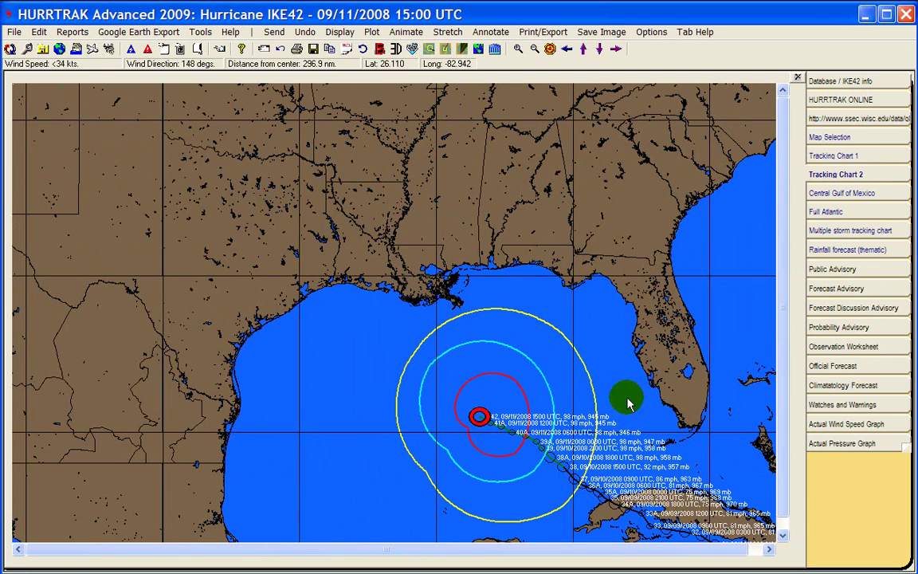
Generate the county thematic map of total forecast rainfall for IKE42 and enlarge the Texas and Louisiana coast.
{"action": "left_click", "coordinate": [336, 32]}
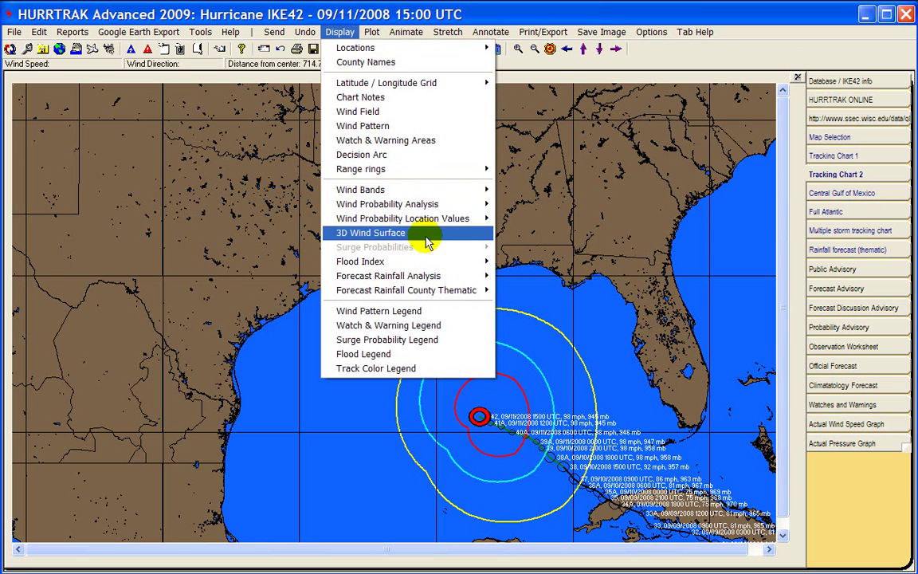
{"action": "mouse_move", "coordinate": [414, 292]}
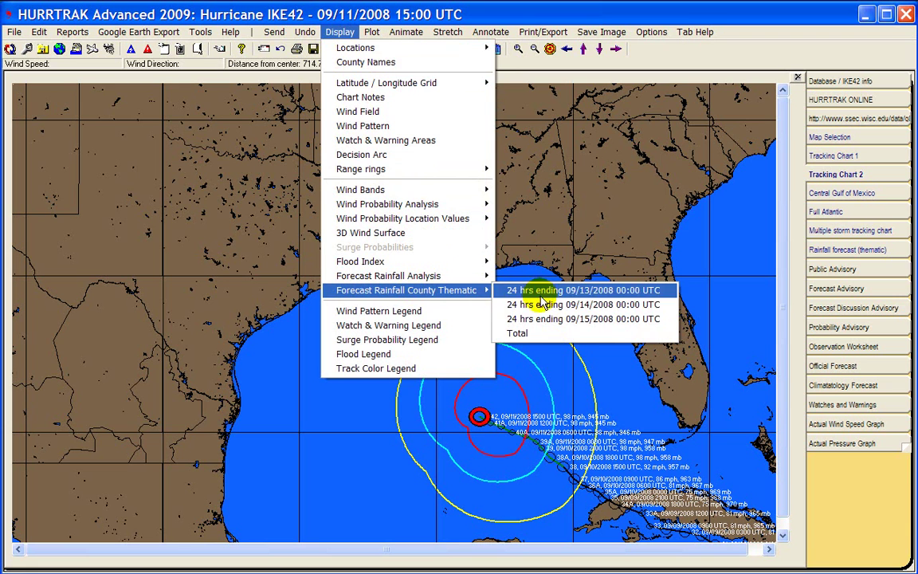
{"action": "left_click", "coordinate": [556, 334]}
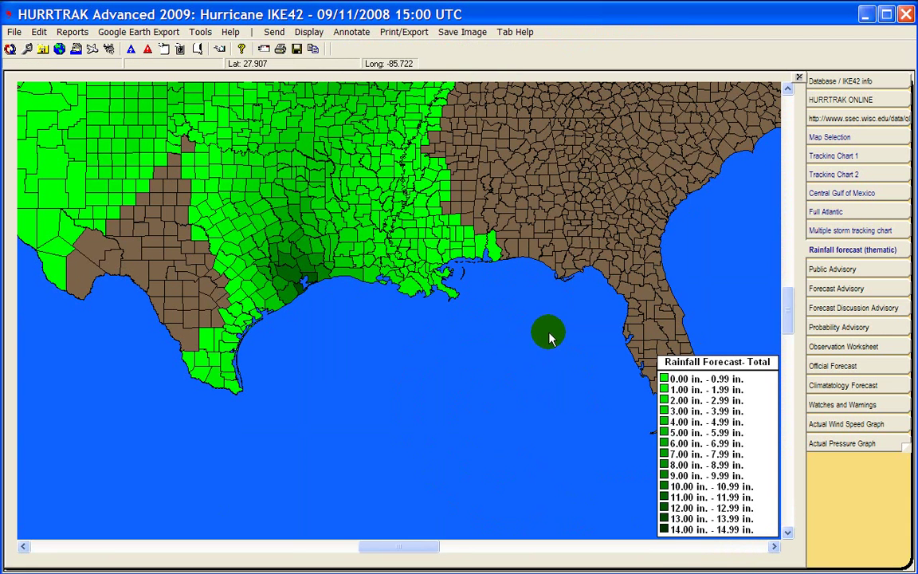
{"action": "left_click_drag", "start_coordinate": [196, 130], "coordinate": [356, 302]}
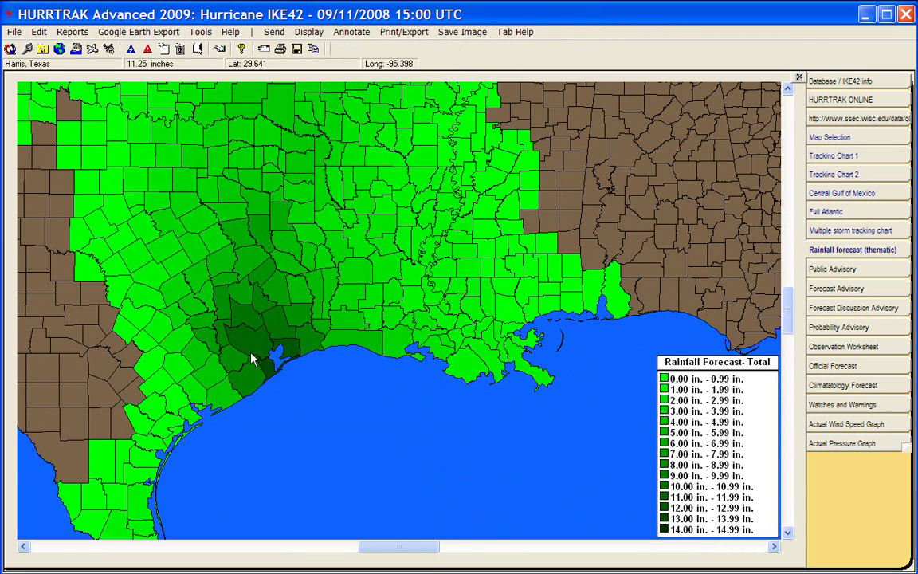
{"action": "left_click", "coordinate": [309, 32]}
{"action": "left_click", "coordinate": [322, 63]}
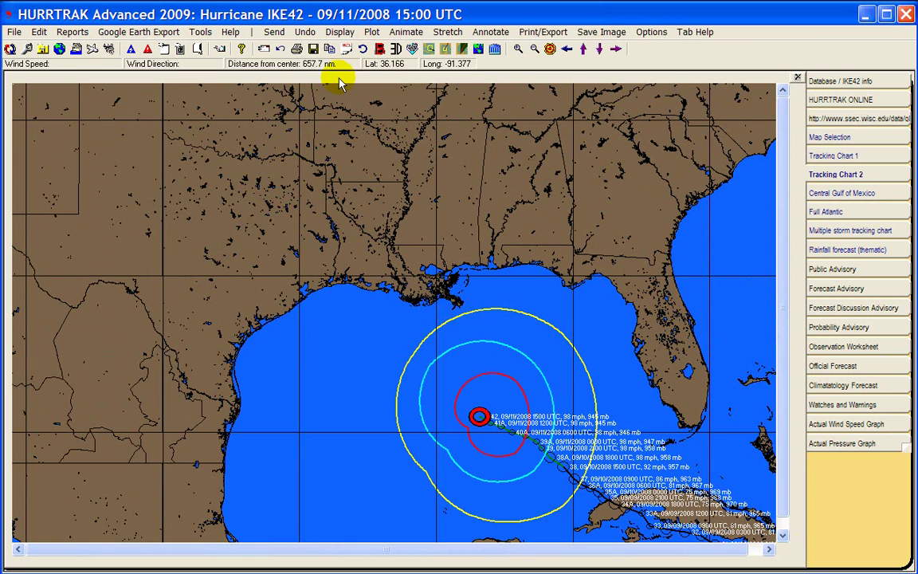
Generate a forecast animation of the storm from Tracking Chart 2 and enlarge the Texas and Louisiana coast.
{"action": "left_click", "coordinate": [406, 33]}
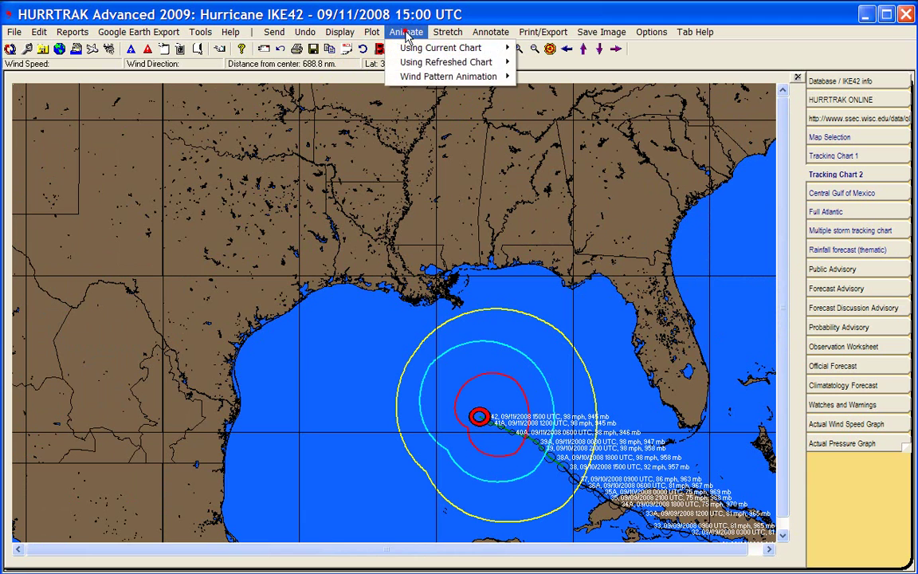
{"action": "left_click", "coordinate": [404, 32]}
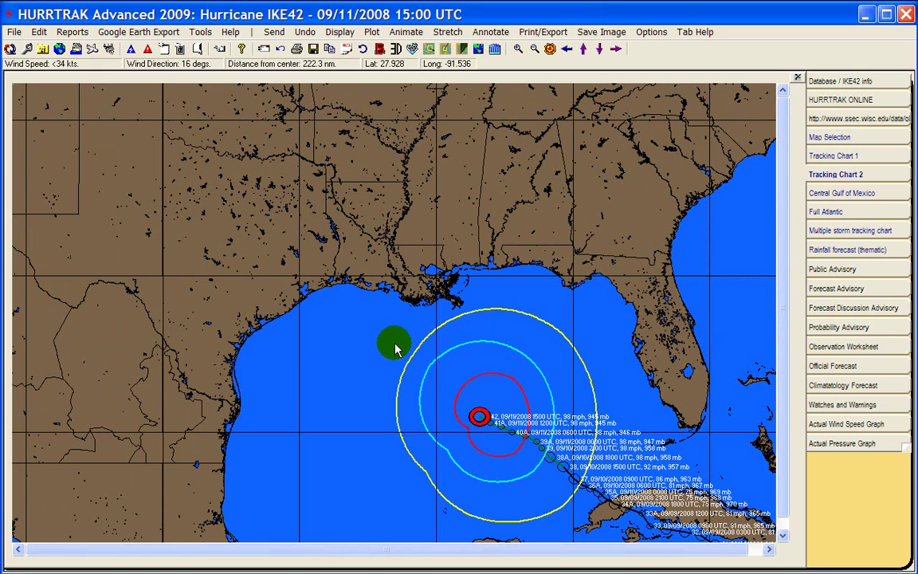
{"action": "left_click", "coordinate": [415, 47]}
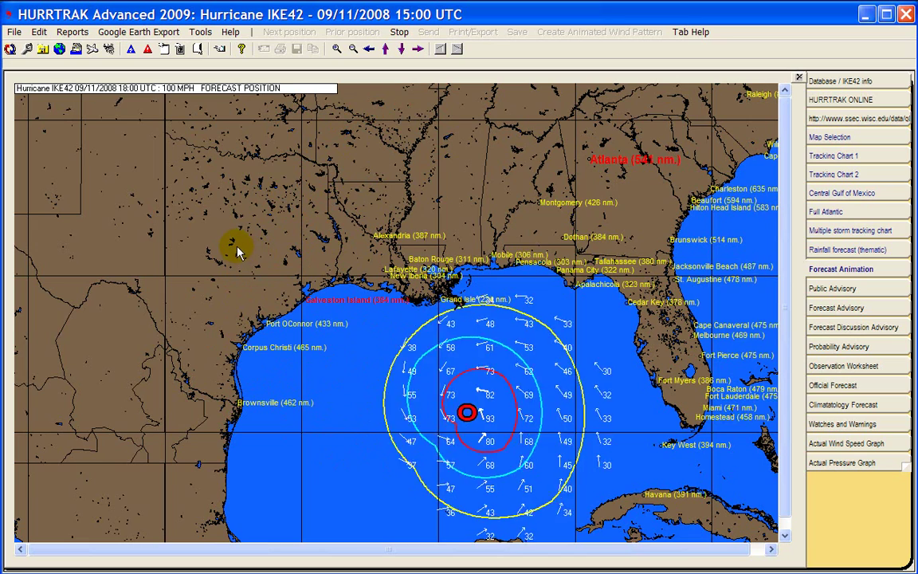
{"action": "left_click", "coordinate": [389, 317]}
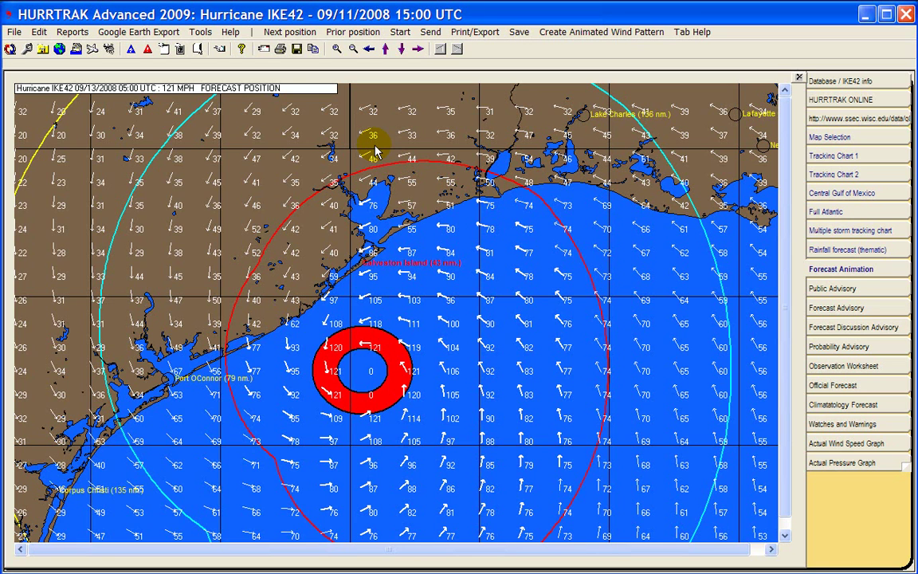
Replay and stop the forecast animation, including a closer view of the winds around Galveston Bay.
{"action": "left_click", "coordinate": [457, 50]}
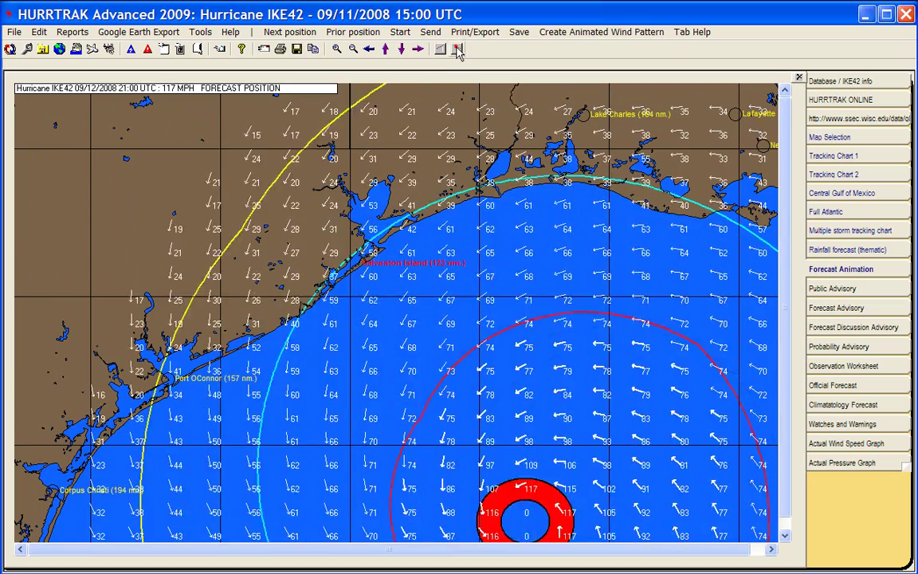
{"action": "left_click", "coordinate": [457, 49]}
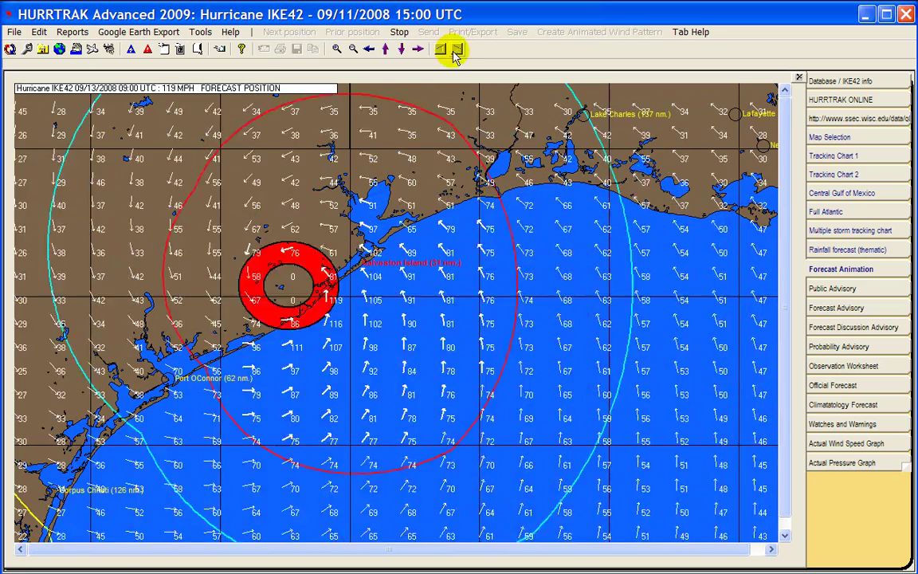
{"action": "left_click", "coordinate": [457, 49]}
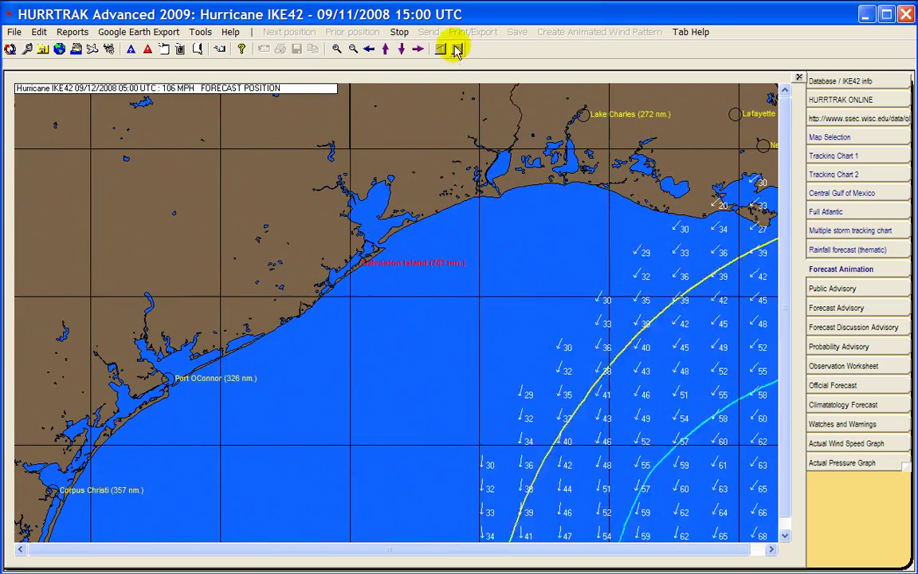
{"action": "left_click", "coordinate": [400, 32]}
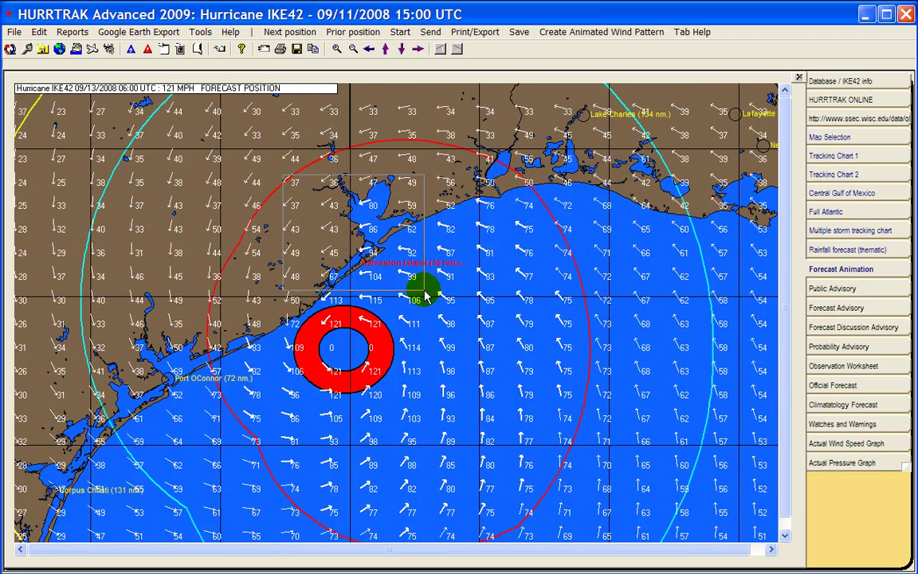
{"action": "left_click", "coordinate": [424, 296]}
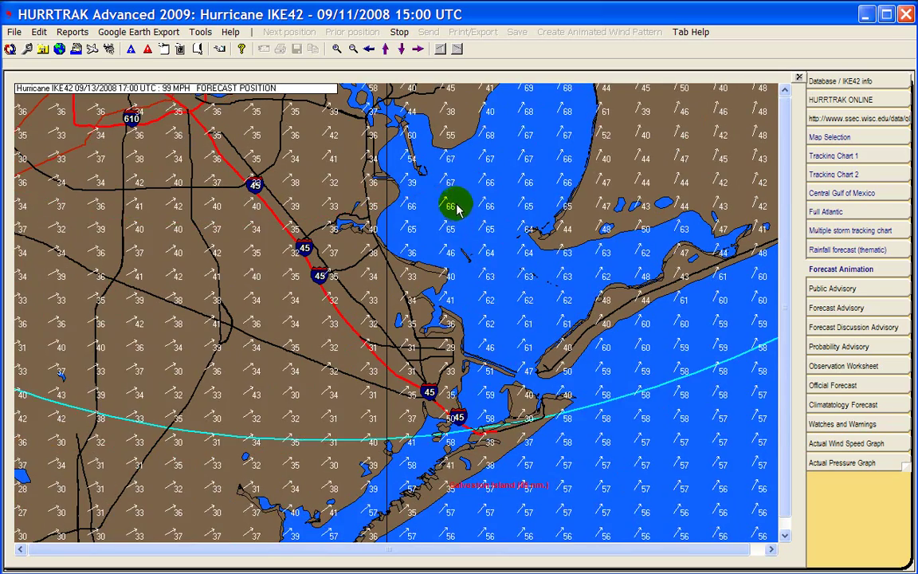
{"action": "left_click", "coordinate": [400, 32]}
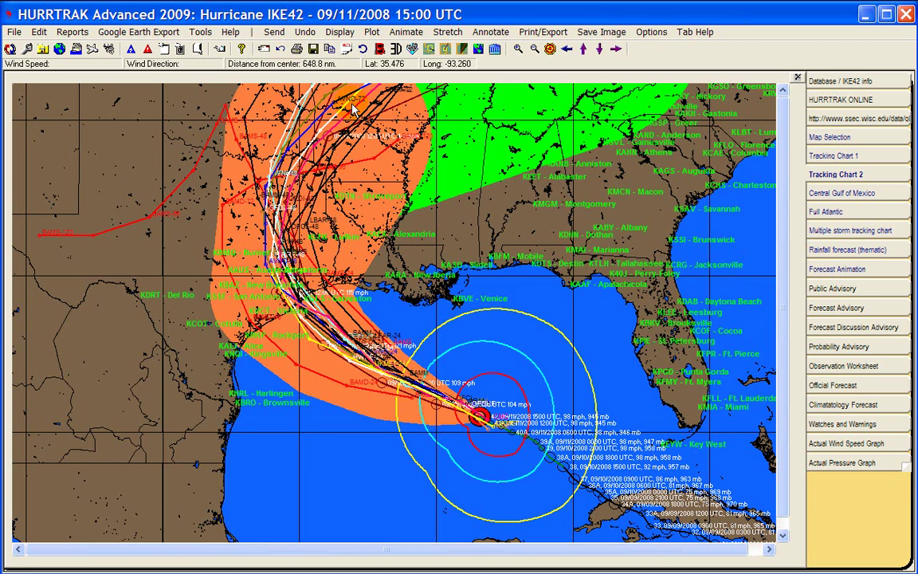
Open the email form for sending the tracking chart as an image attachment and close it without sending.
{"action": "left_click", "coordinate": [275, 33]}
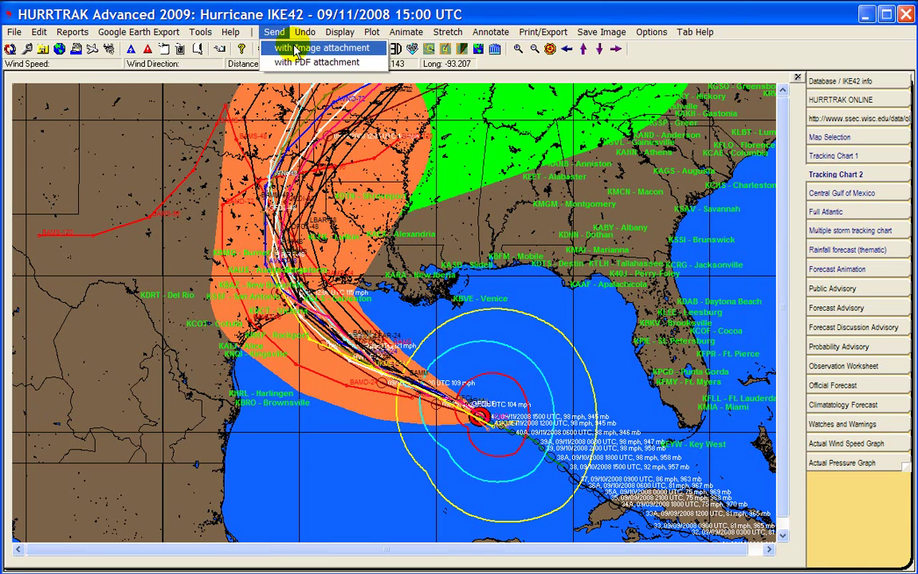
{"action": "left_click", "coordinate": [279, 48]}
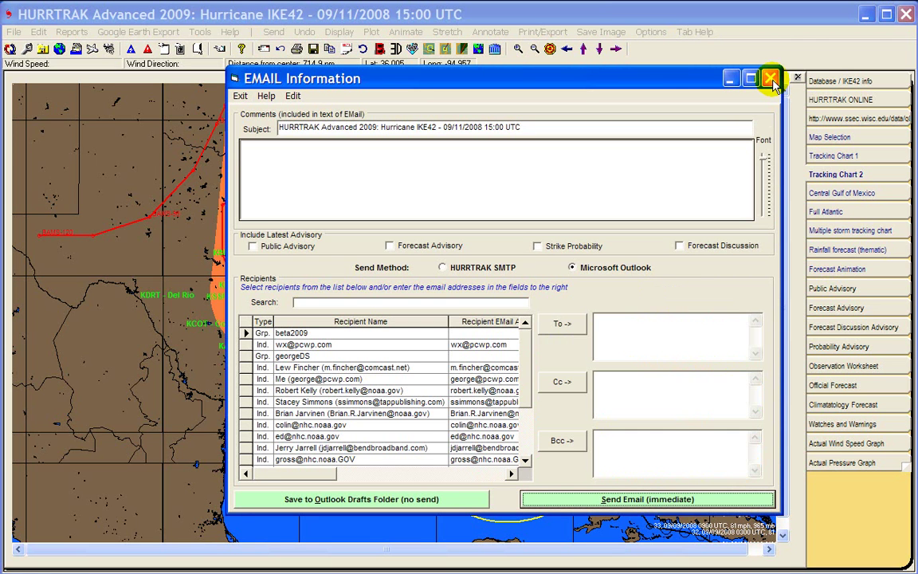
{"action": "left_click", "coordinate": [771, 79]}
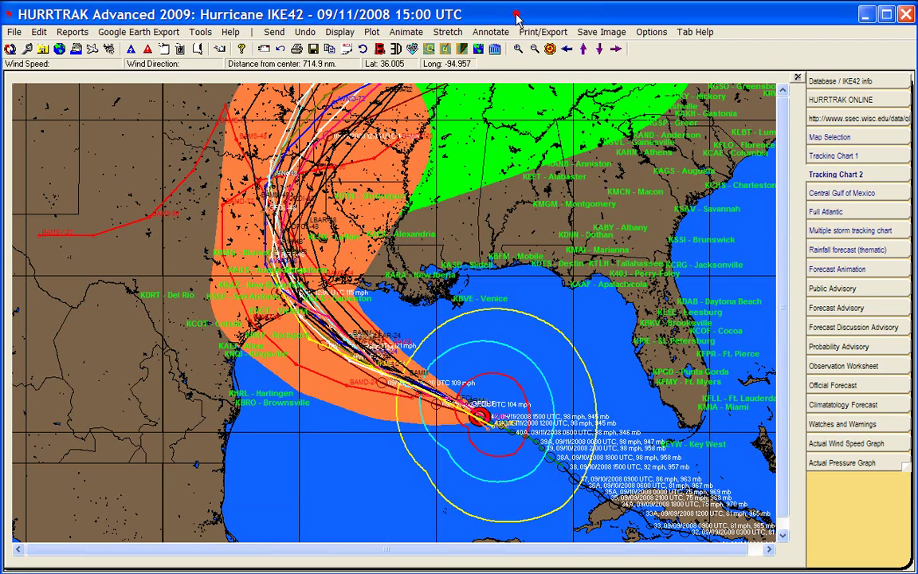
{"action": "left_click", "coordinate": [539, 34]}
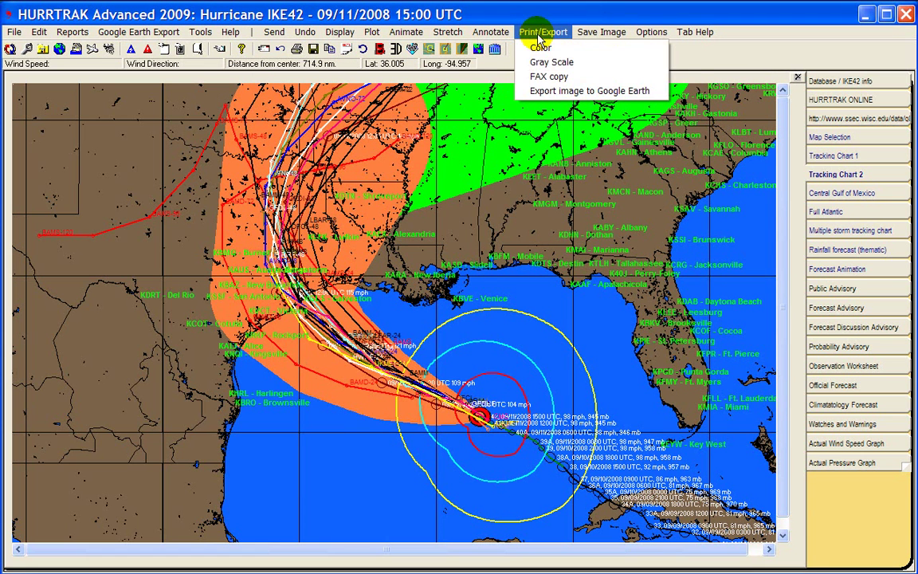
{"action": "mouse_move", "coordinate": [619, 40]}
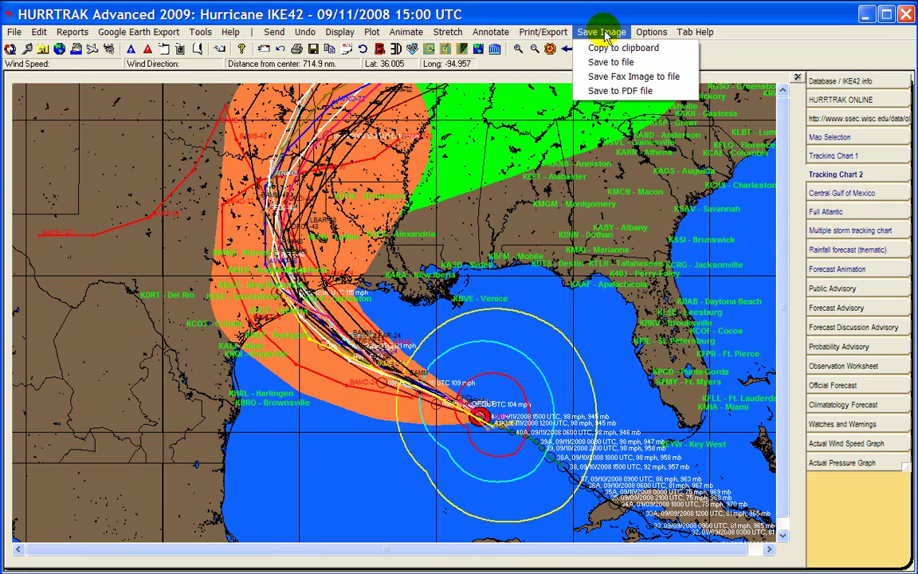
{"action": "left_click", "coordinate": [604, 36]}
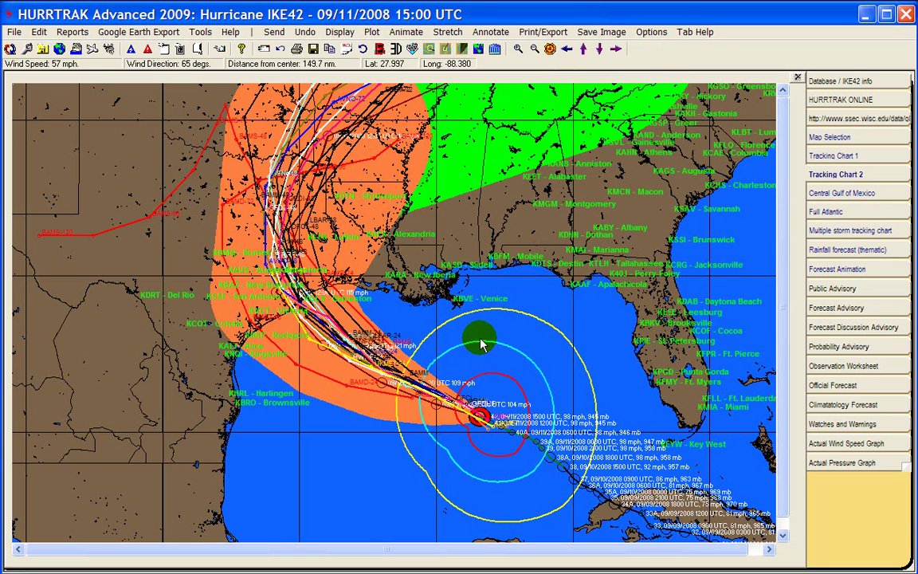